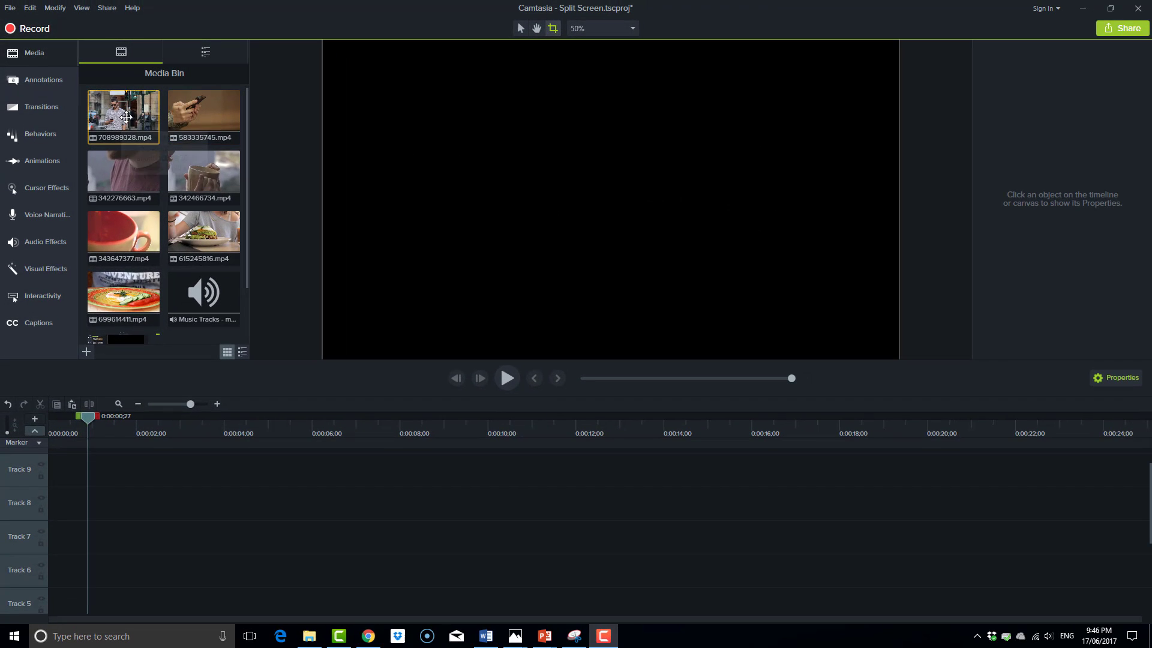
- Place clip 583335745 on Track 8 and 708989328 on Track 7 directly beneath it
left_click_drag(207, 106, 96, 504)
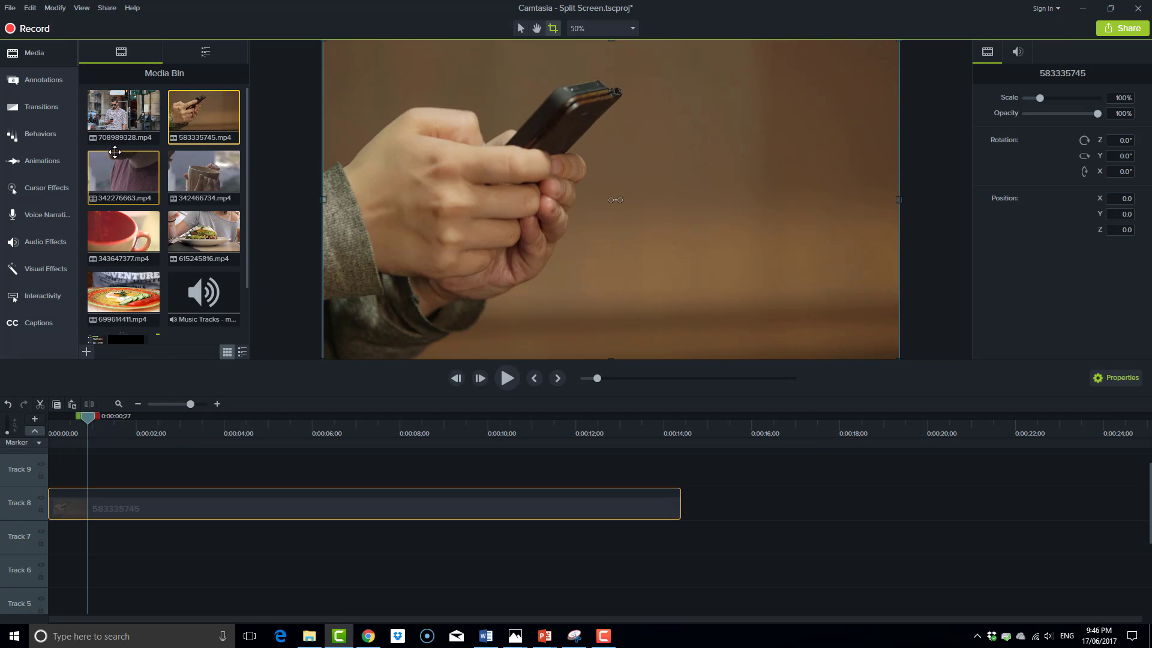
left_click_drag(115, 120, 41, 527)
left_click(743, 507)
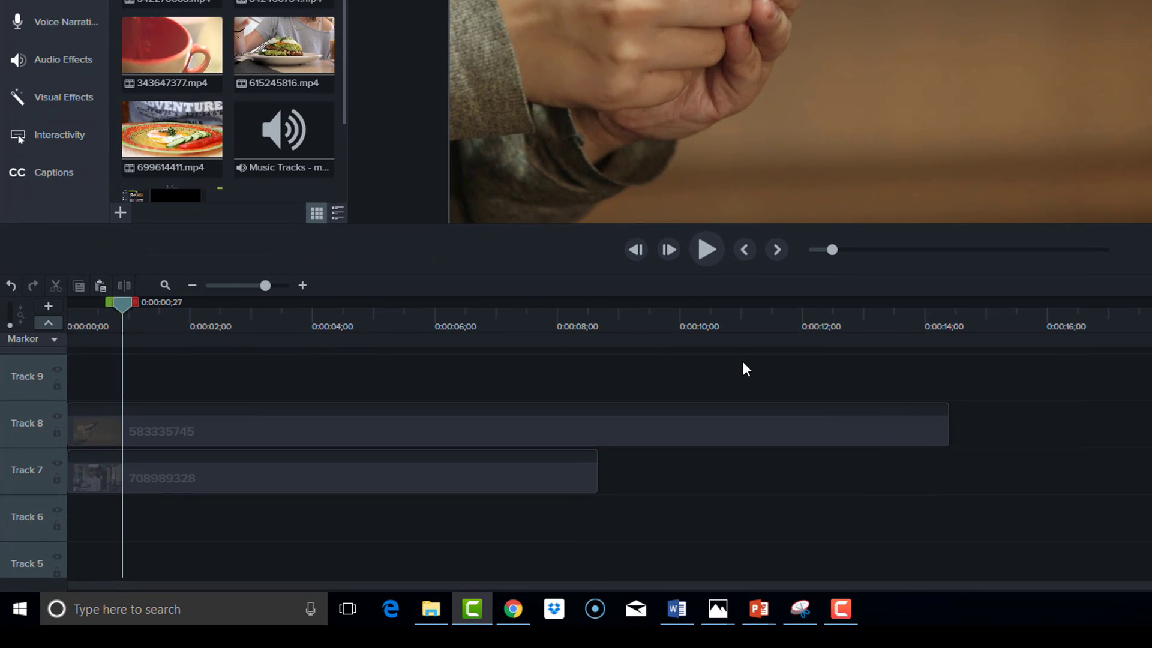
- Trim both stacked clips together to the same length of about three seconds
left_click(583, 427)
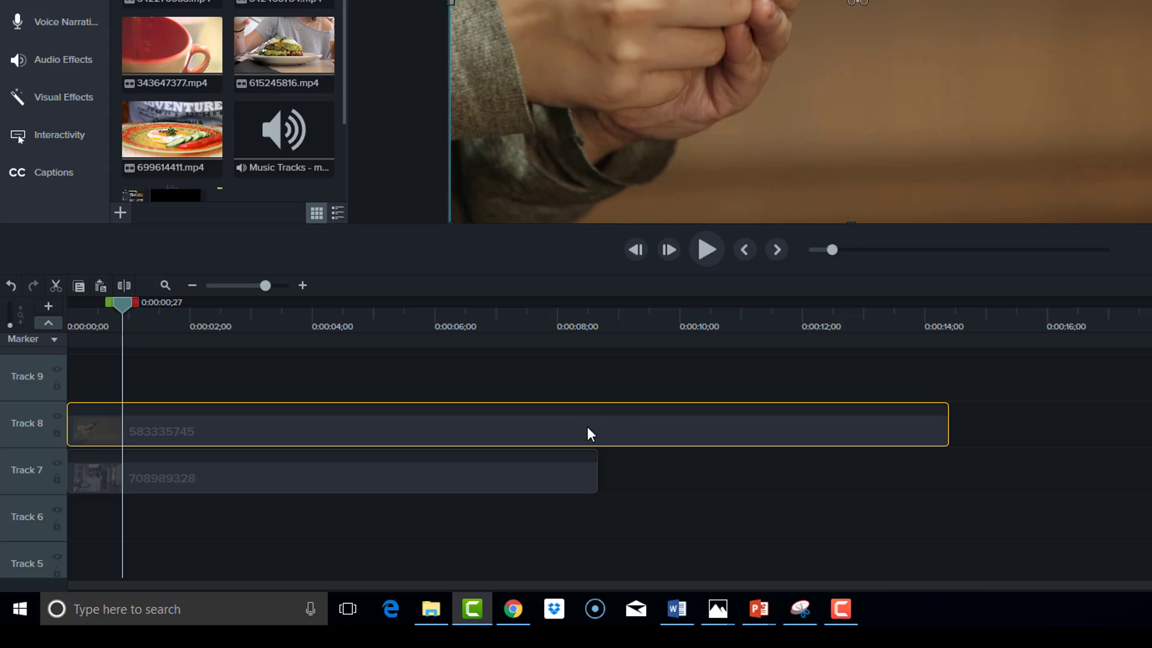
left_click_drag(948, 423, 597, 424)
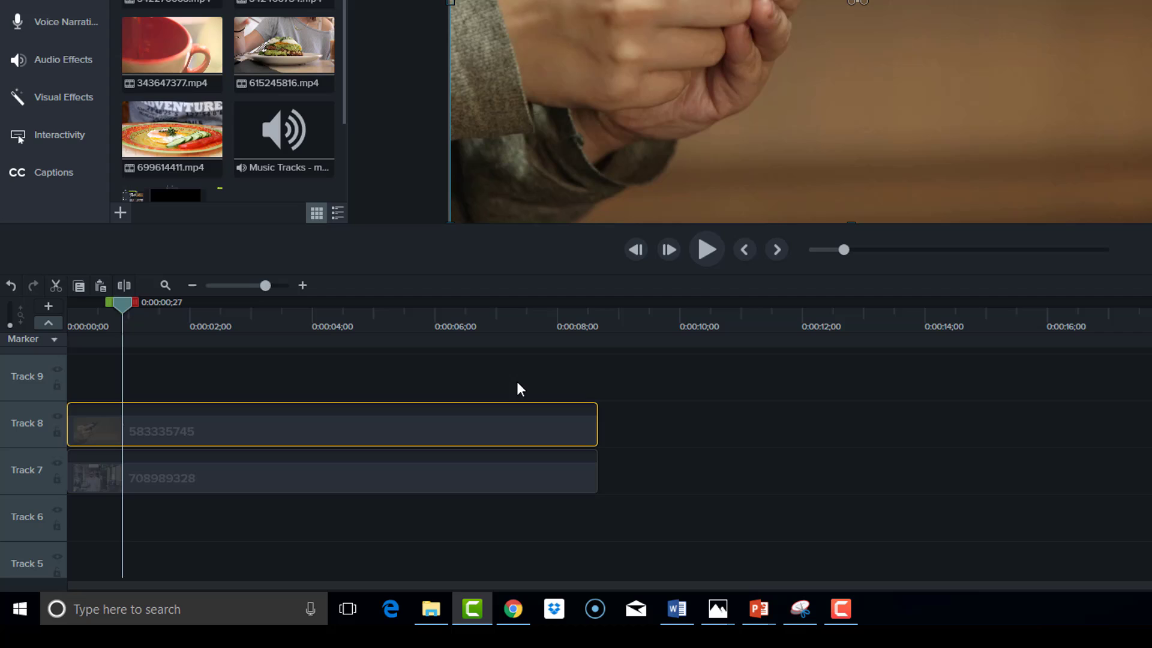
left_click_drag(460, 364, 462, 541)
left_click_drag(596, 468, 254, 457)
left_click(366, 438)
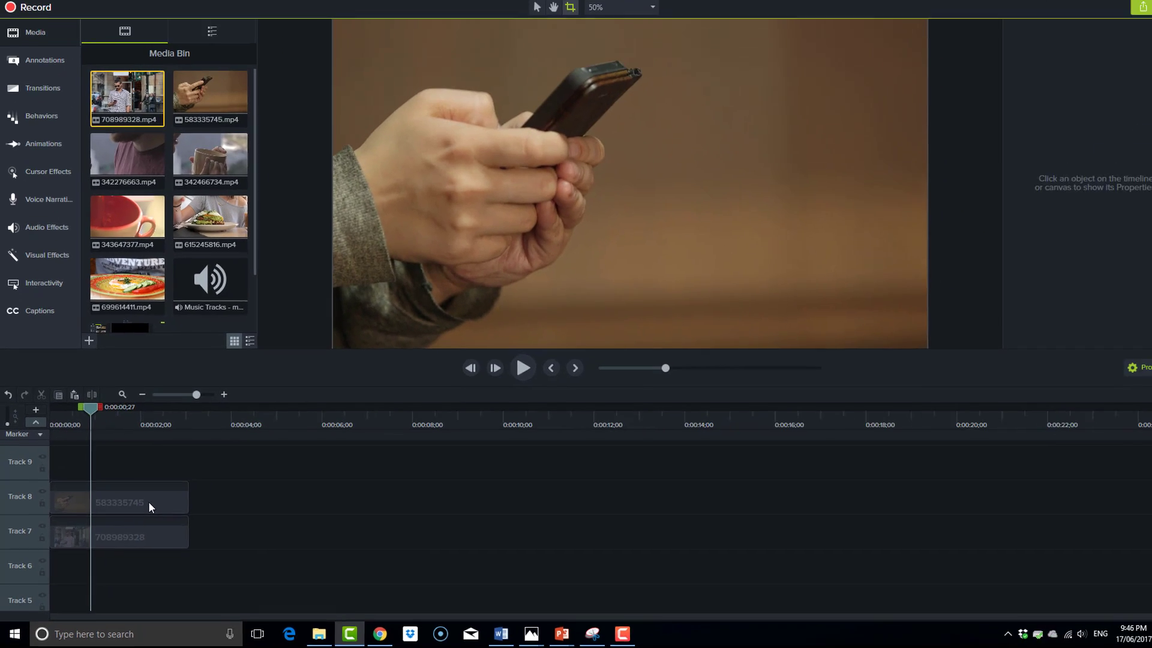
left_click(149, 501)
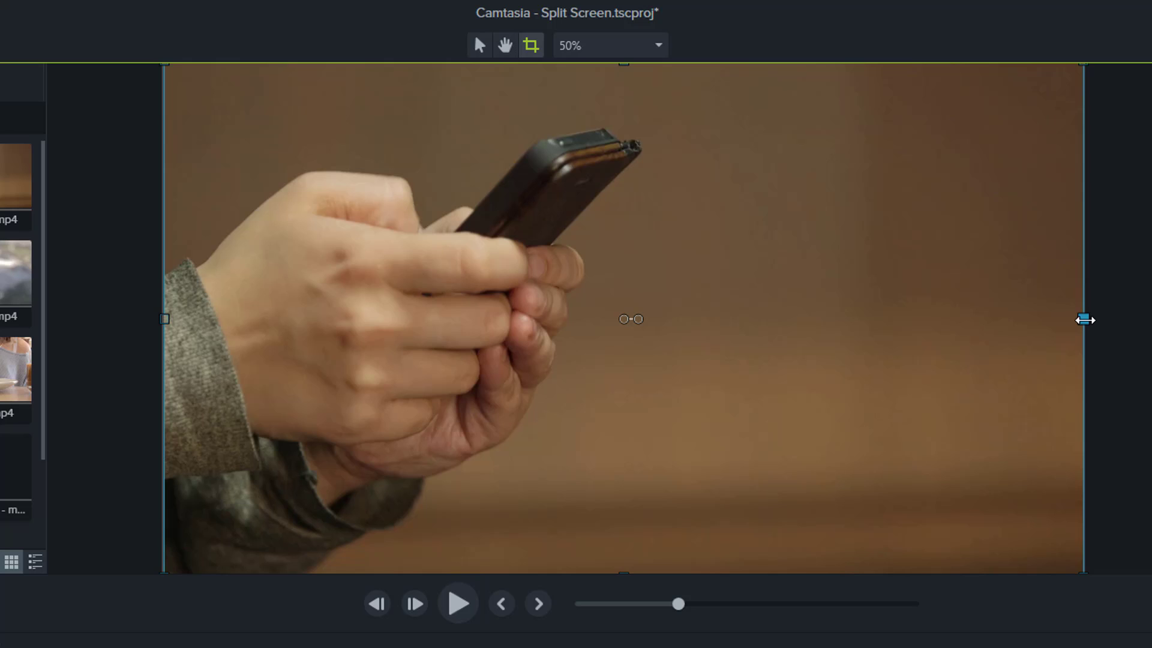
- Crop the Track 8 hands-and-phone clip so its right edge stops at the canvas centre
left_click_drag(1085, 319, 657, 307)
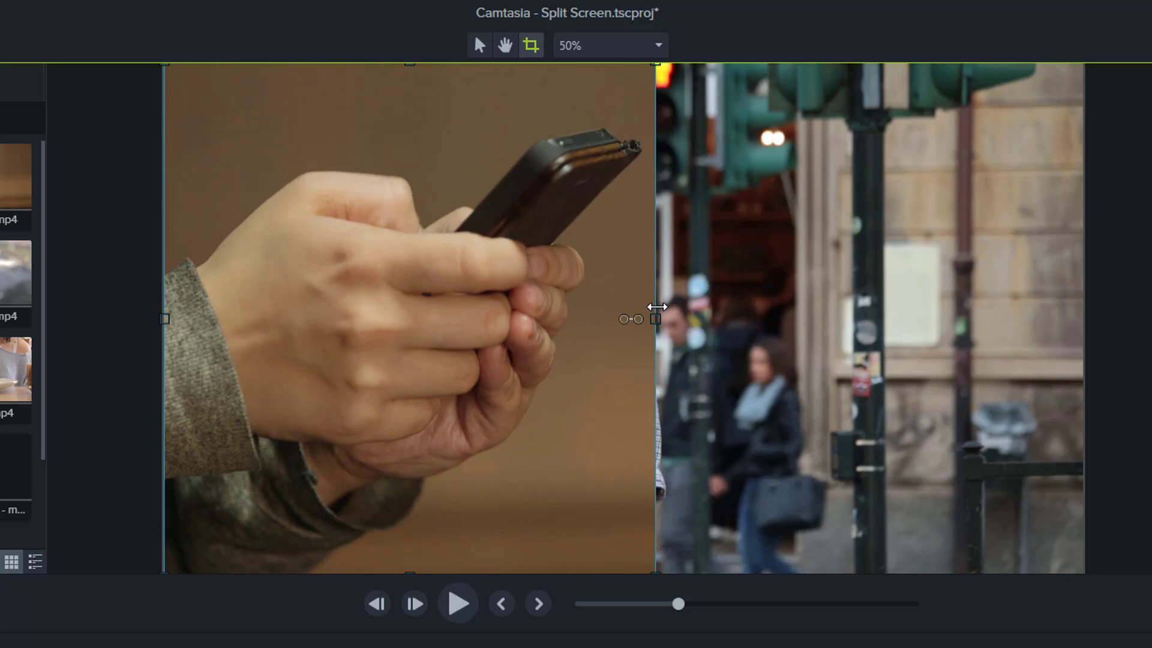
left_click(479, 45)
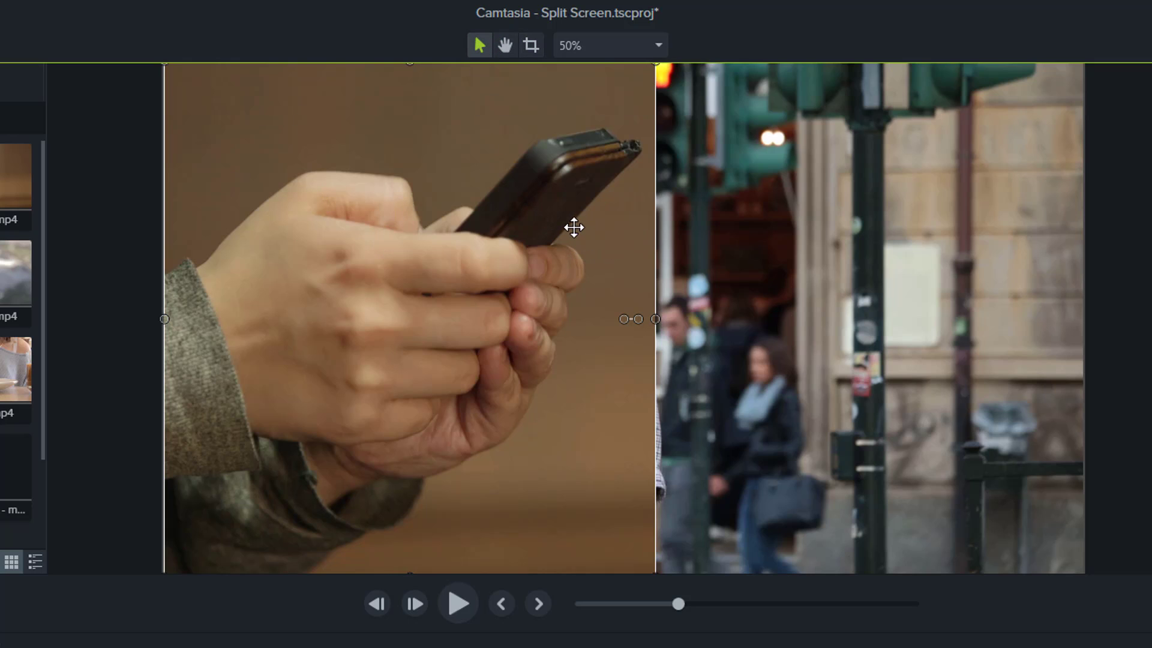
- Crop away the street clip's right side and shift it so the man fills the right half
left_click(845, 262)
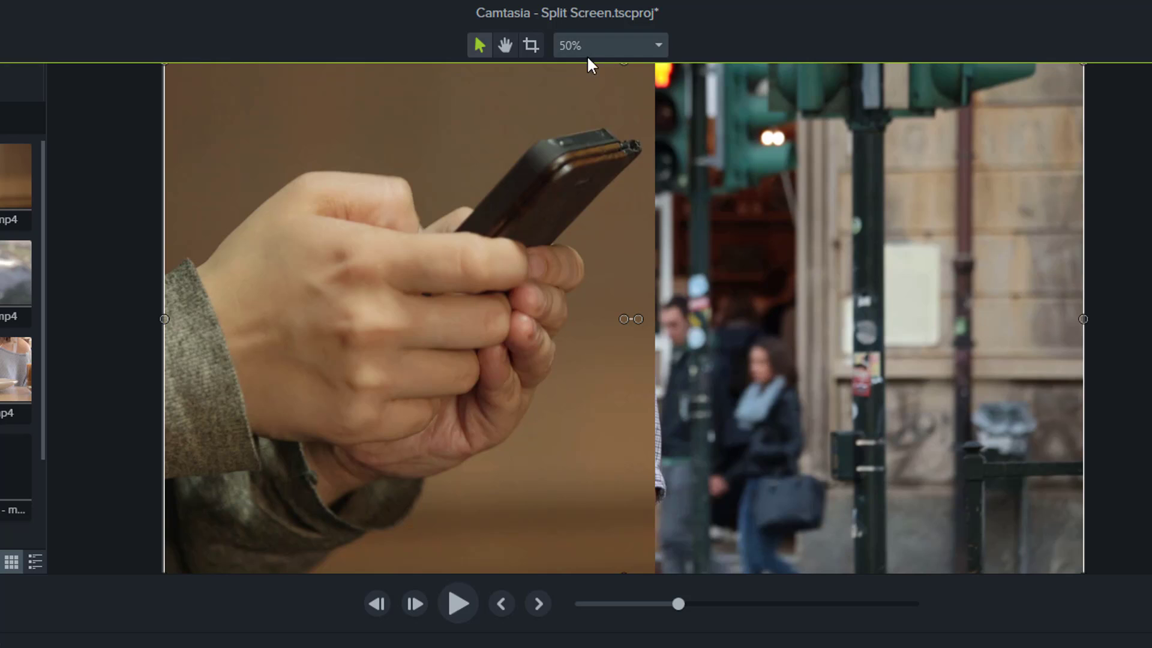
left_click(530, 45)
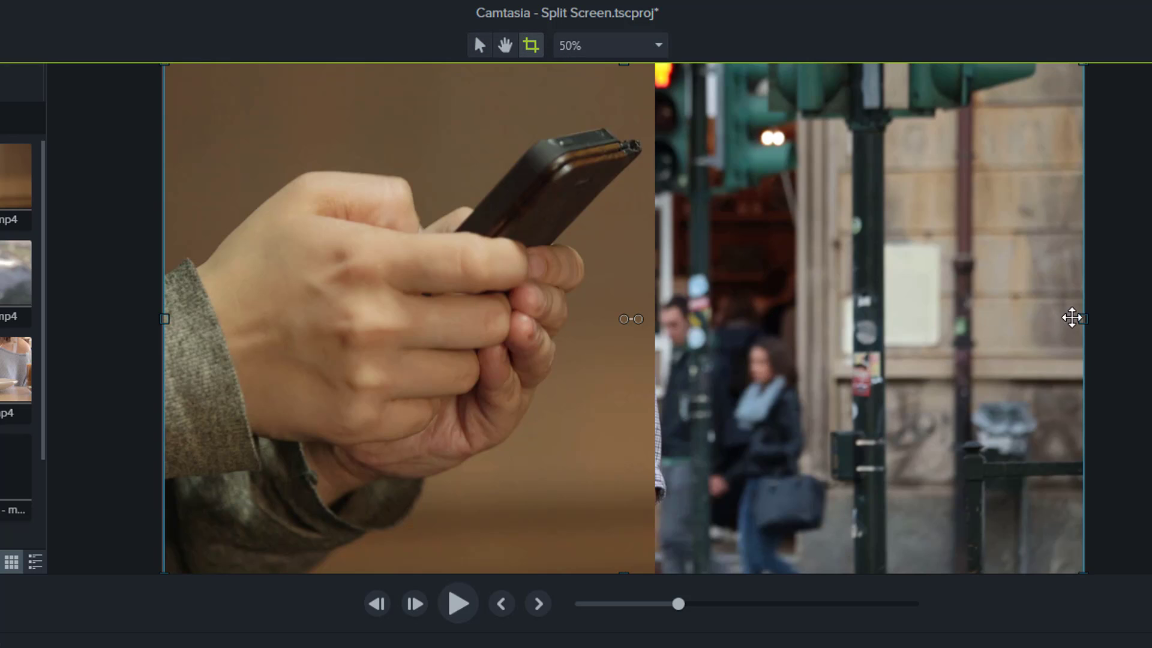
left_click_drag(1082, 319, 690, 303)
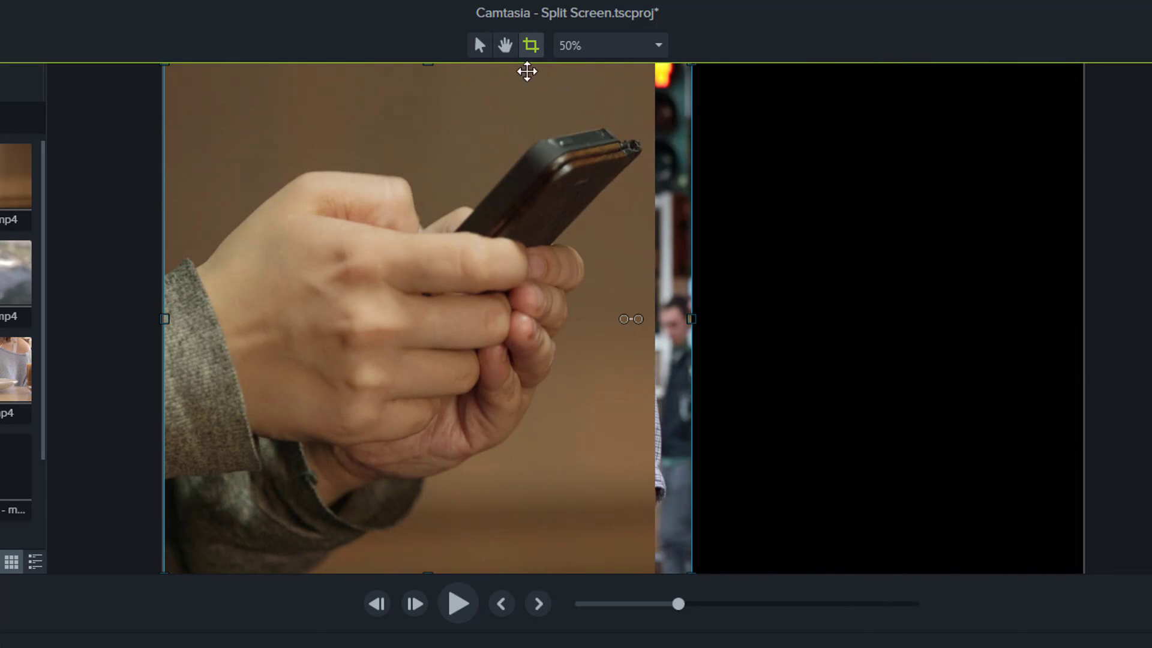
left_click(479, 45)
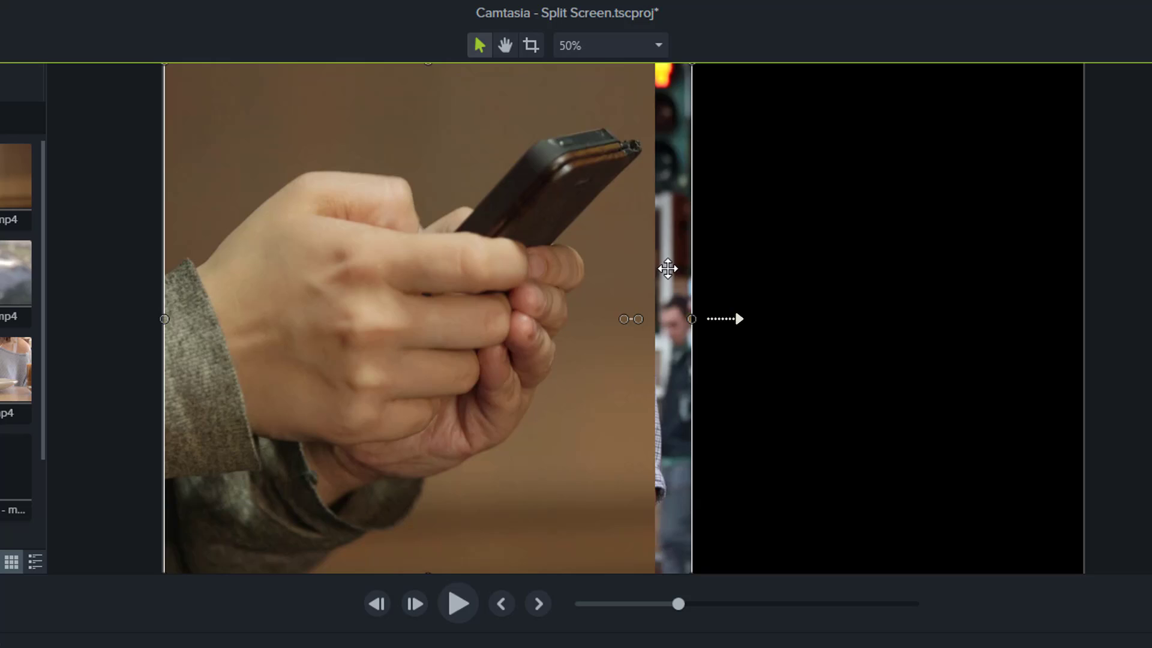
left_click_drag(668, 267, 1062, 265)
left_click(1124, 269)
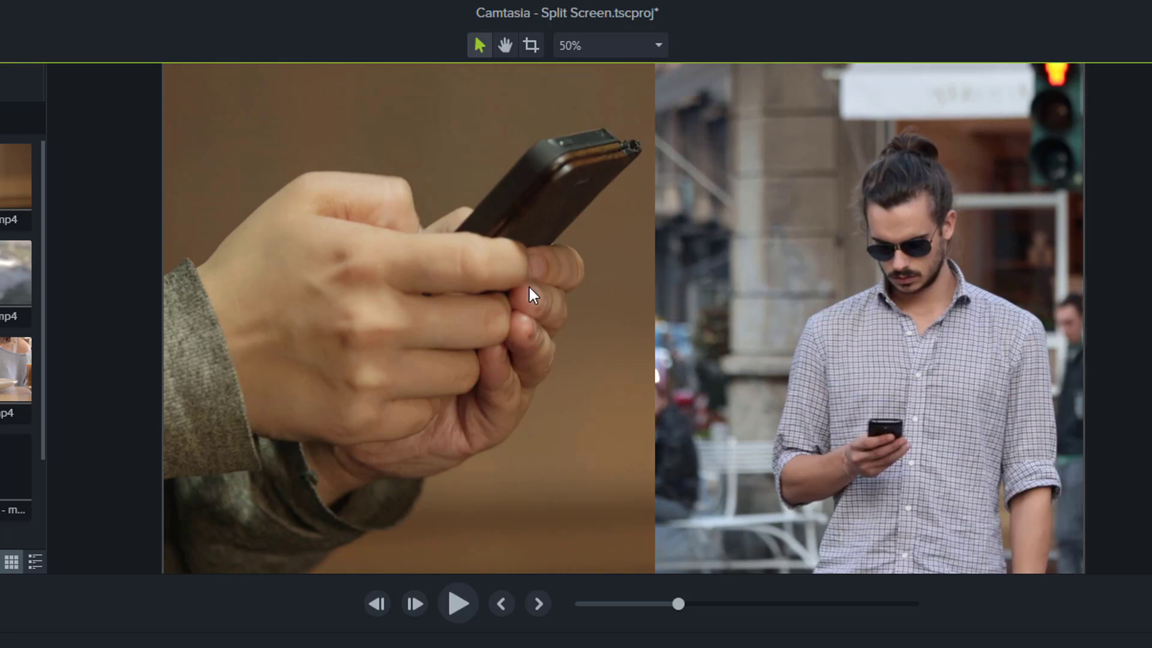
- Reposition and rescale the hands clip so its edge meets the street clip near the centre
left_click(346, 210)
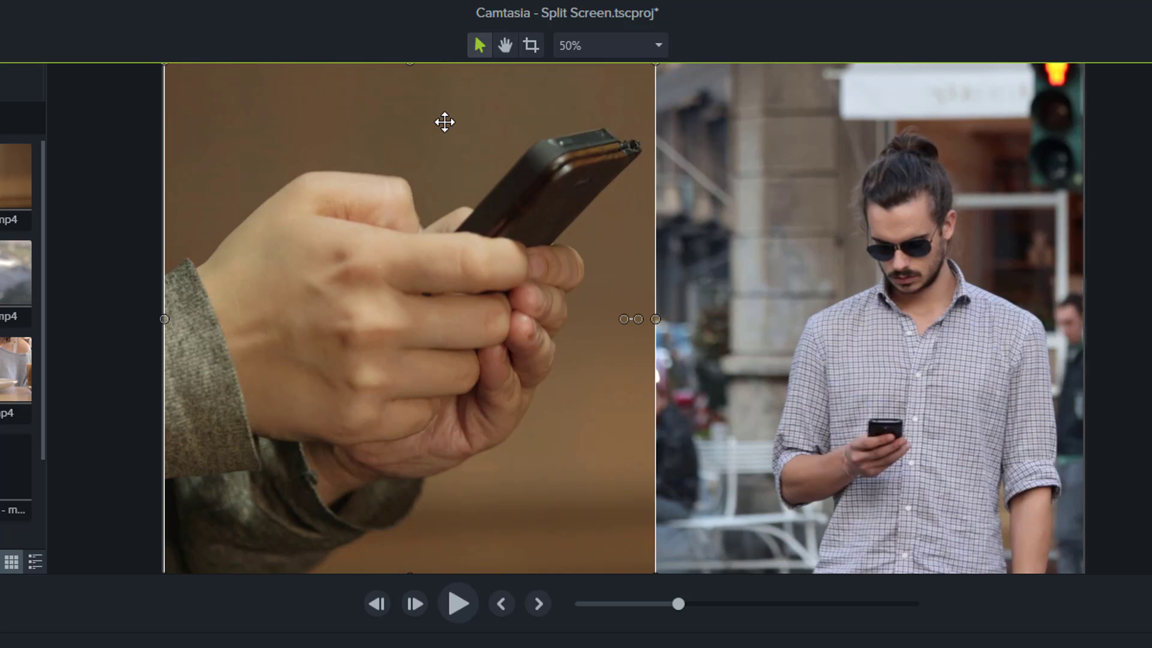
mouse_move(445, 123)
left_mouse_down()
mouse_move(439, 180)
mouse_move(442, 147)
mouse_move(465, 119)
left_mouse_up()
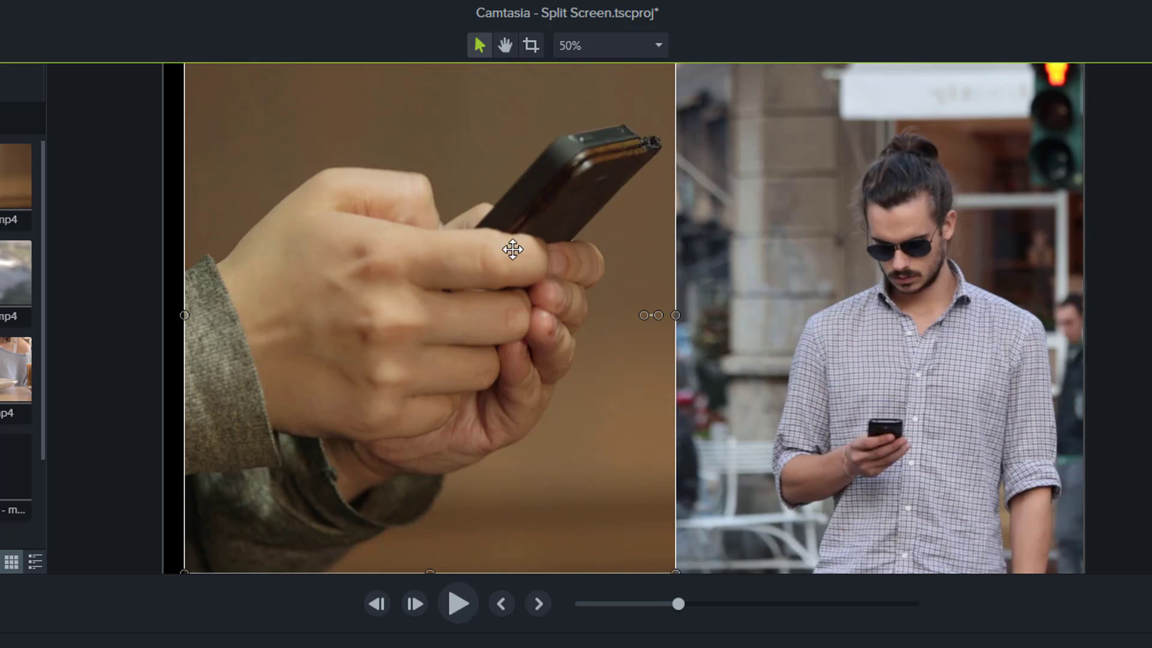
left_click_drag(511, 250, 523, 291)
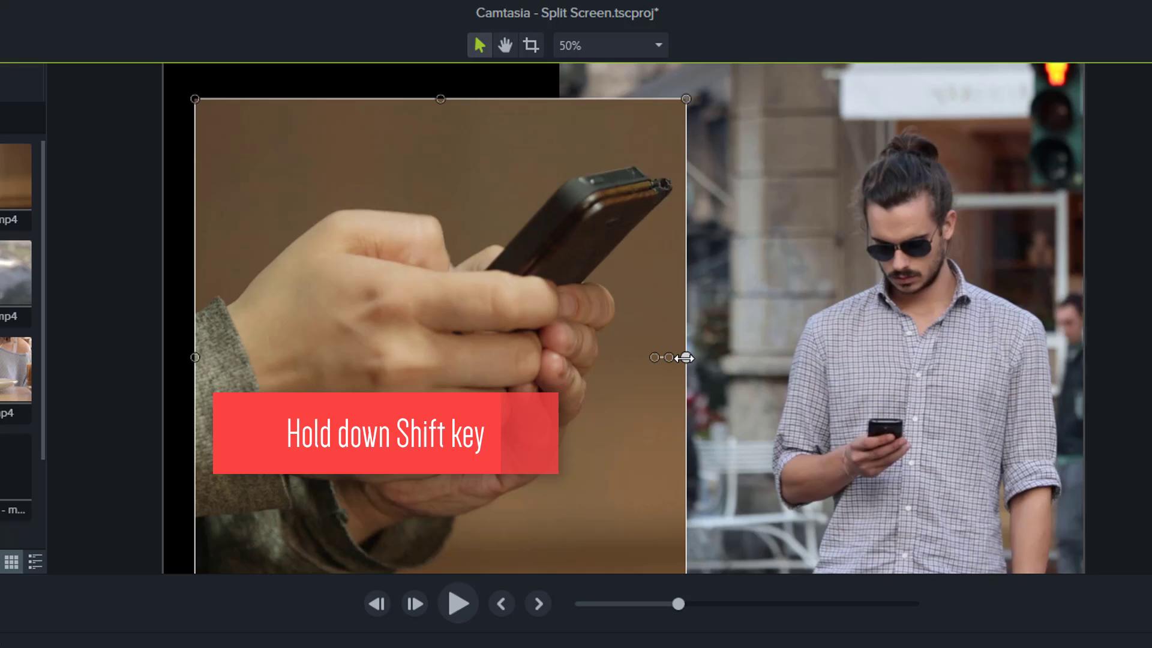
left_click_drag(684, 357, 523, 339)
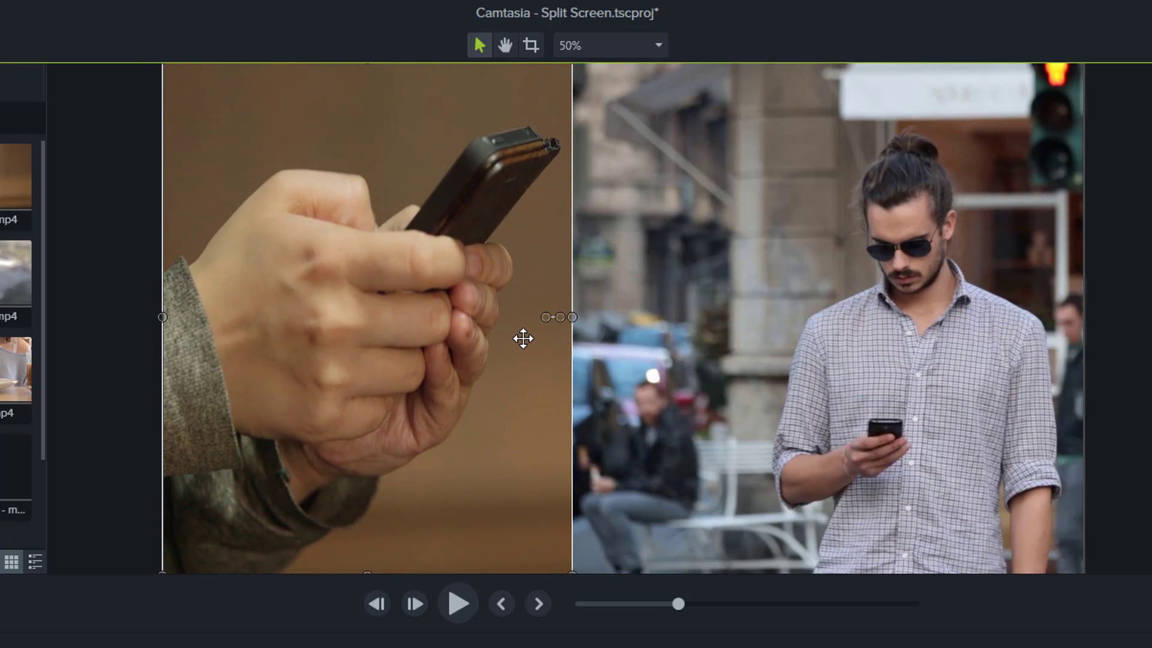
left_click(699, 339)
left_click(483, 352)
left_click_drag(575, 317, 616, 317)
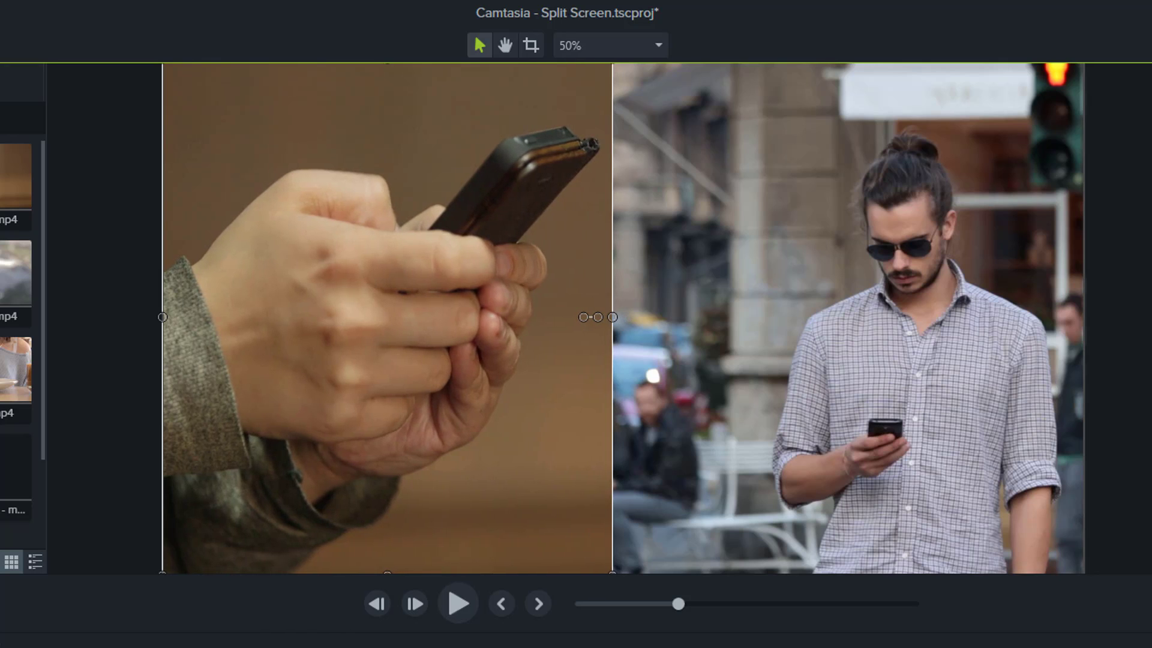
key("Escape")
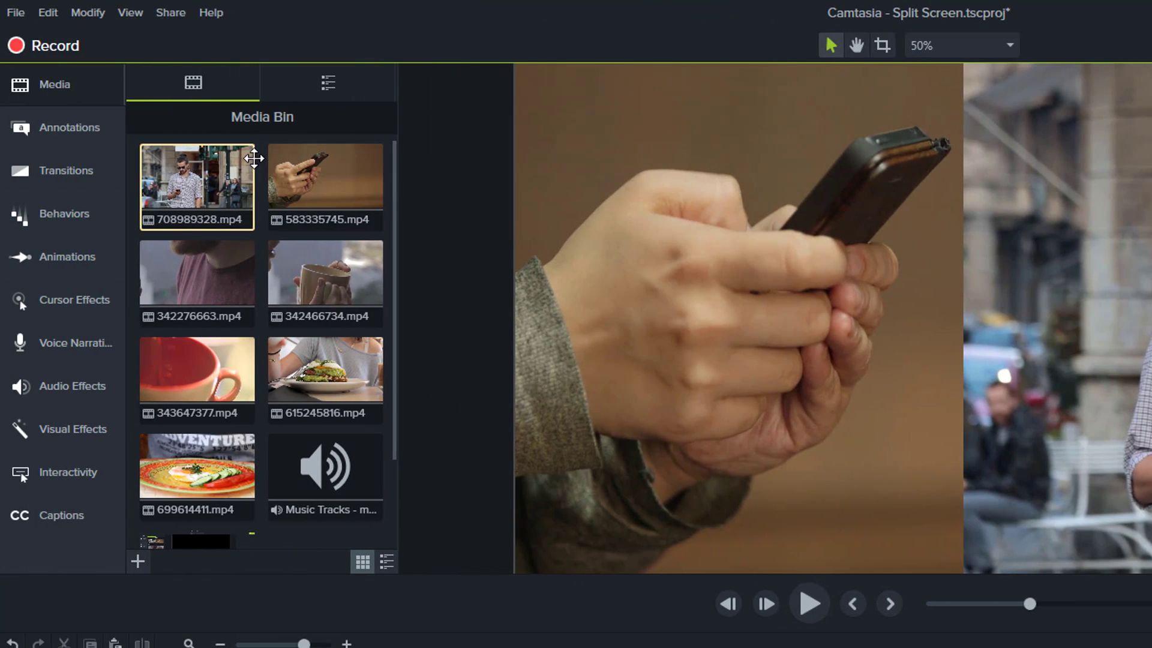
- Add a rectangle annotation over the video and flatten it into a thin bar
left_click(100, 127)
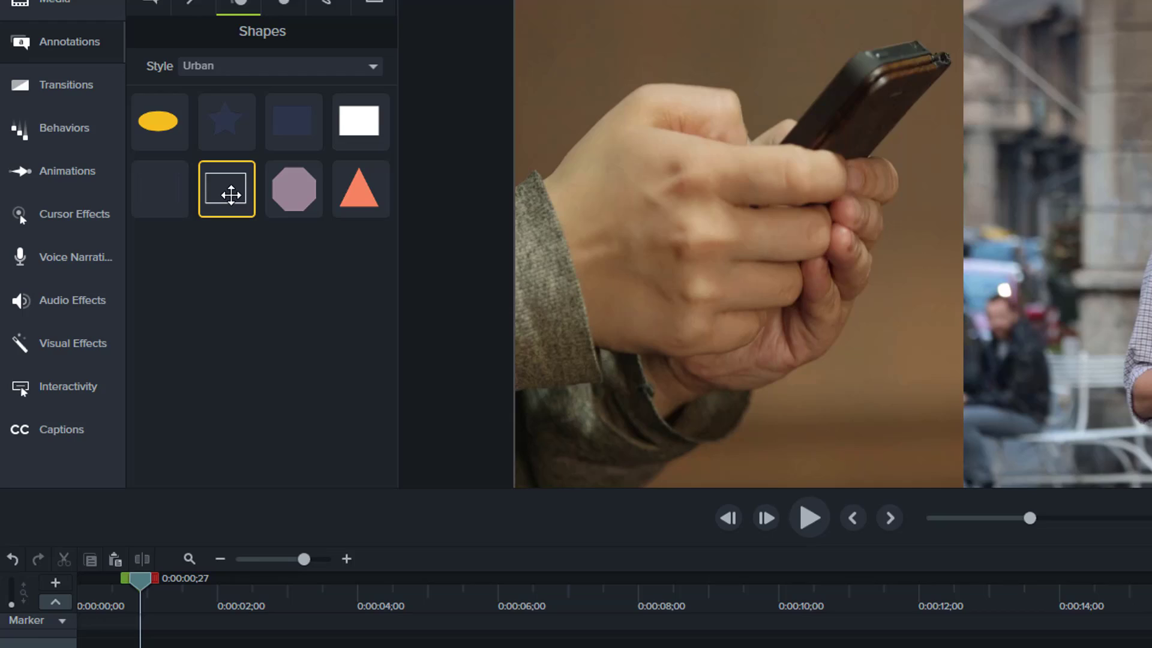
left_click_drag(231, 193, 70, 372)
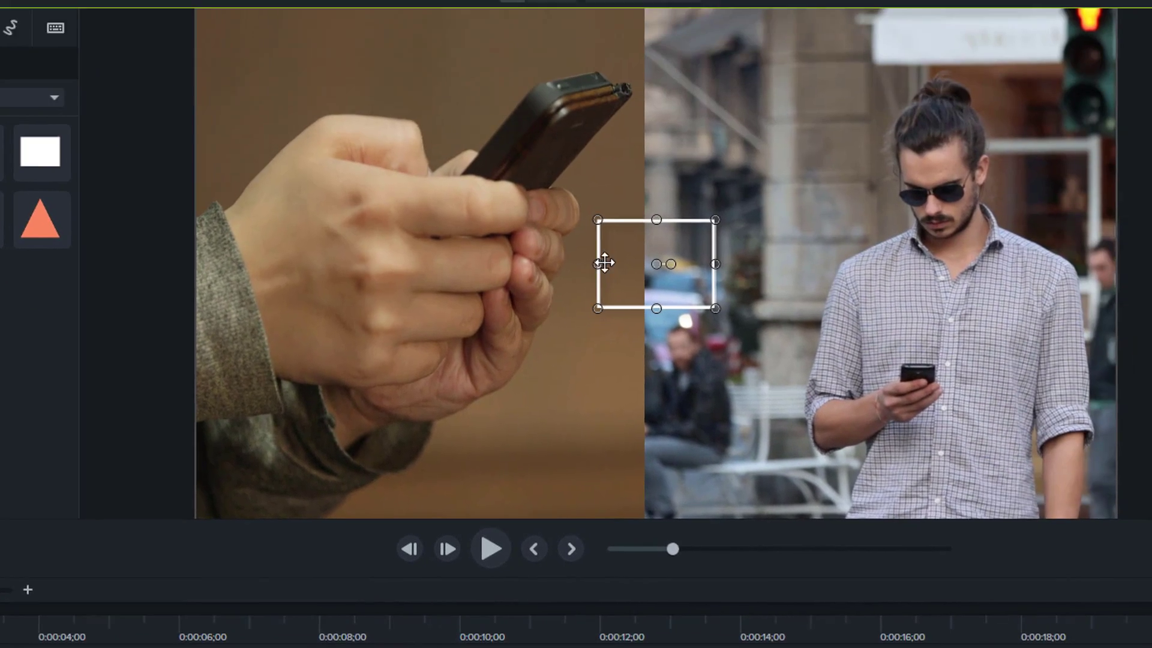
left_click_drag(657, 220, 657, 265)
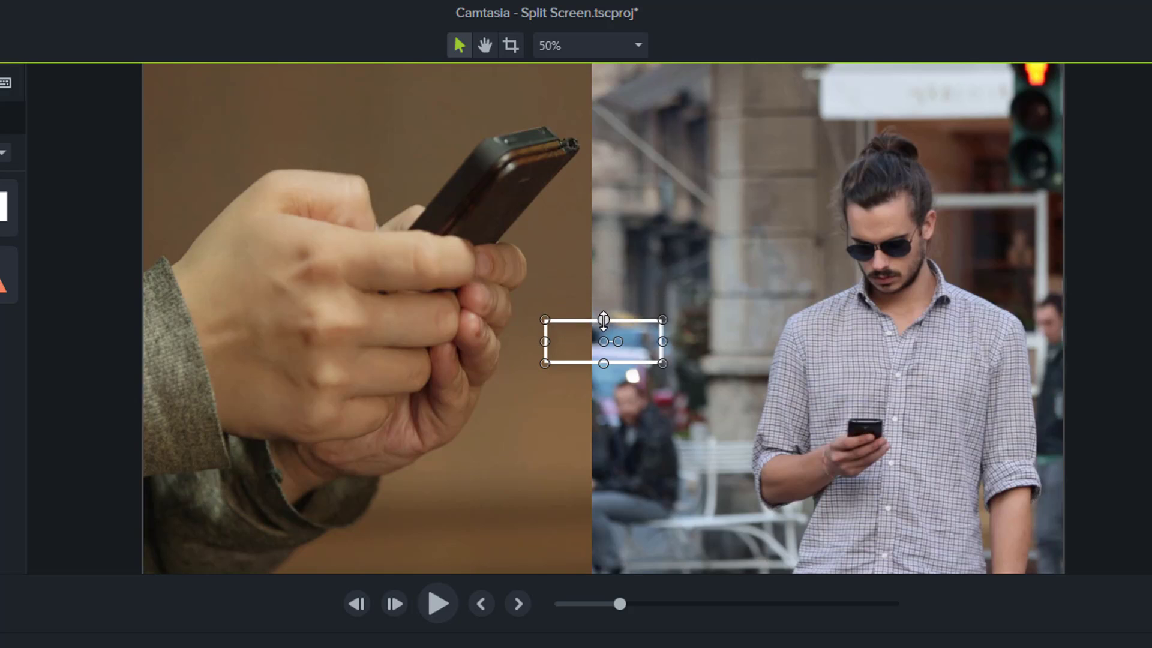
left_click_drag(603, 321, 604, 346)
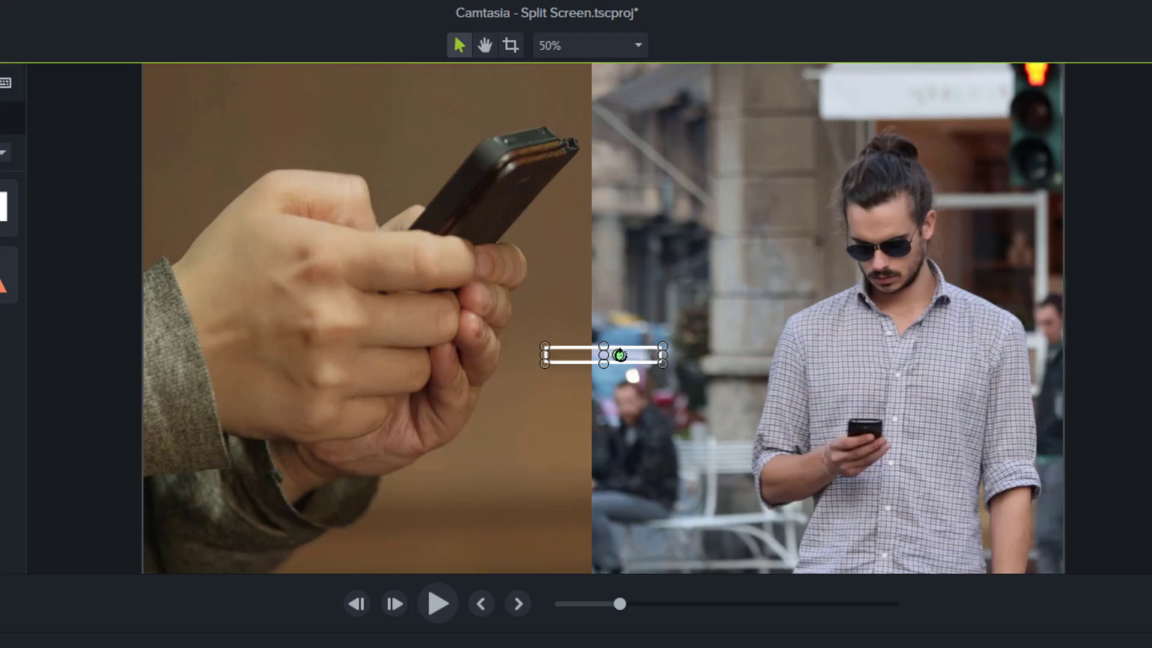
- Rotate the bar upright, stretch it to full canvas height, and narrow it along the seam
left_click_drag(620, 355, 584, 66)
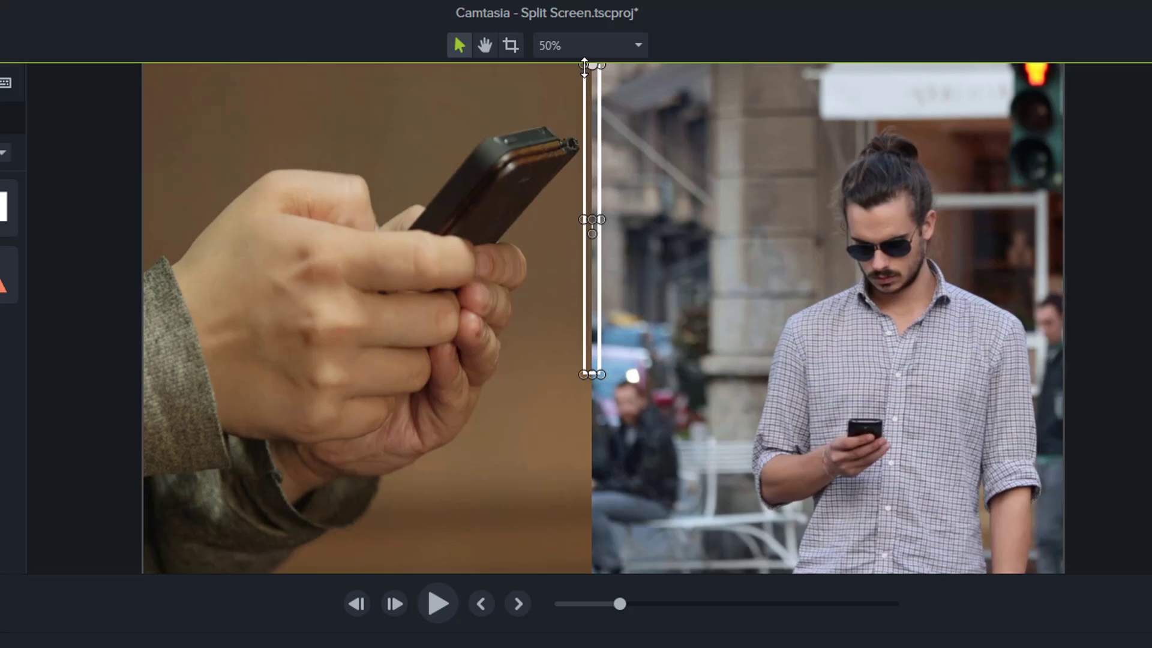
left_click_drag(592, 374, 592, 573)
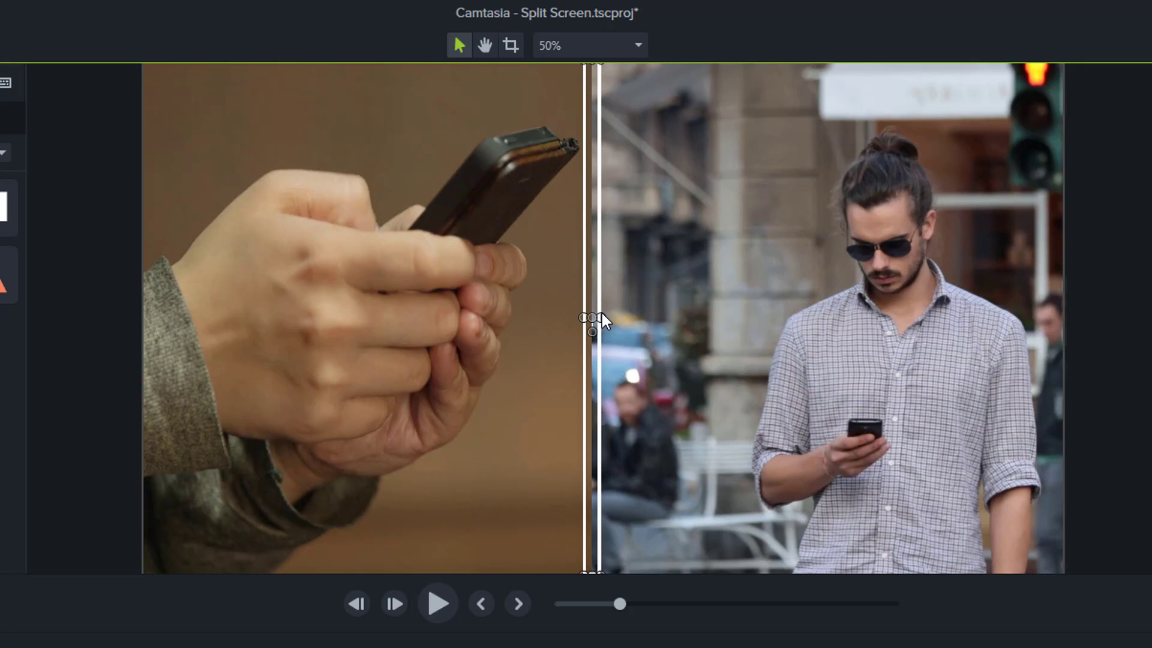
left_click_drag(601, 317, 591, 318)
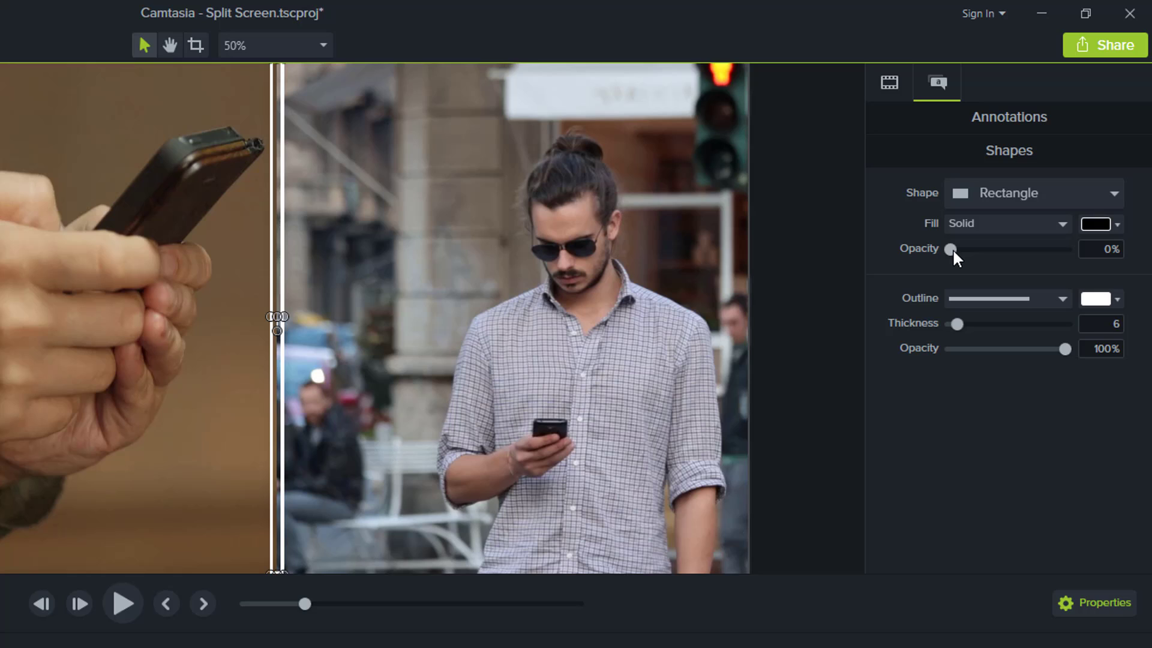
- Give the divider rectangle 100% fill opacity and a black outline
left_click_drag(952, 249, 1064, 251)
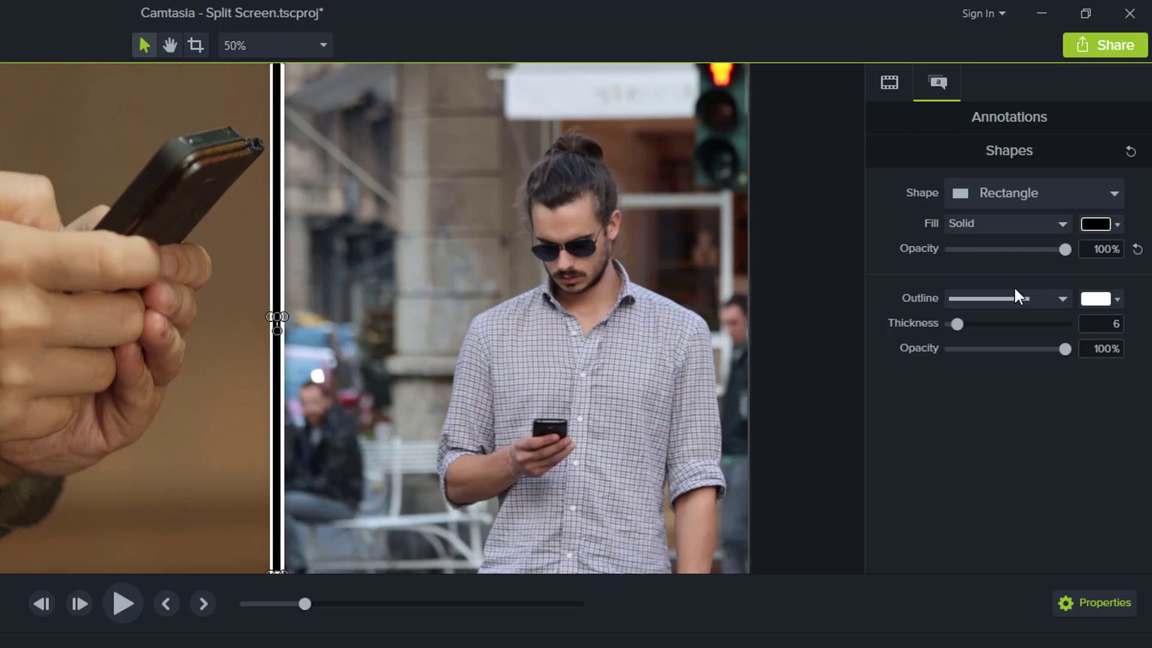
left_click(1118, 298)
left_click(952, 358)
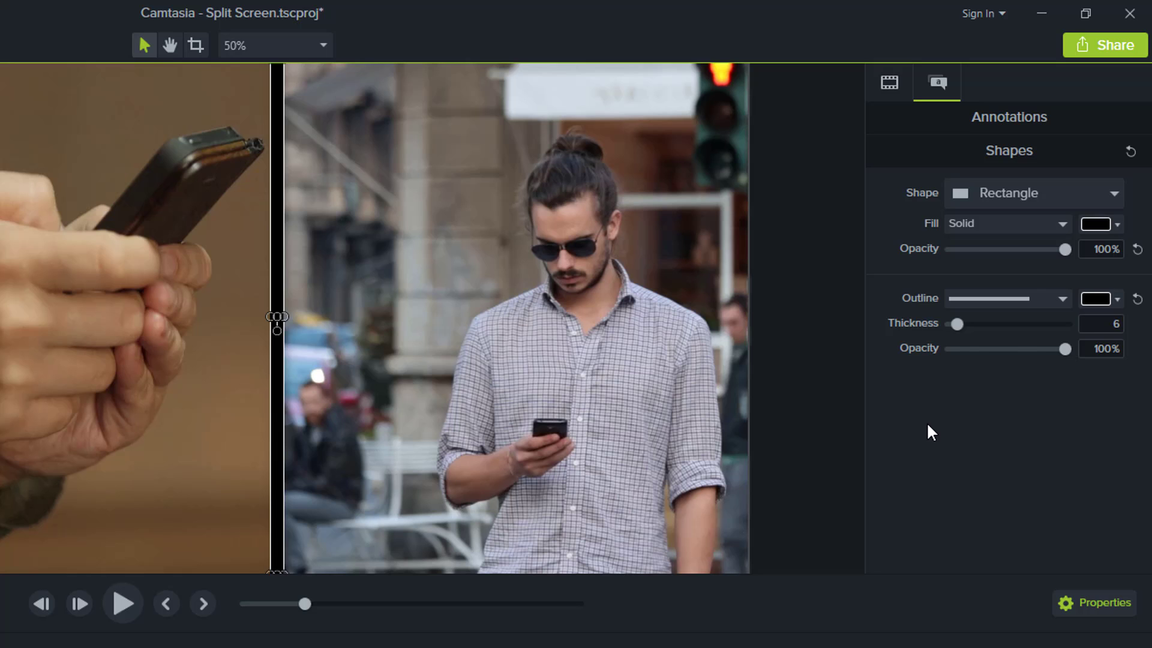
left_click(805, 444)
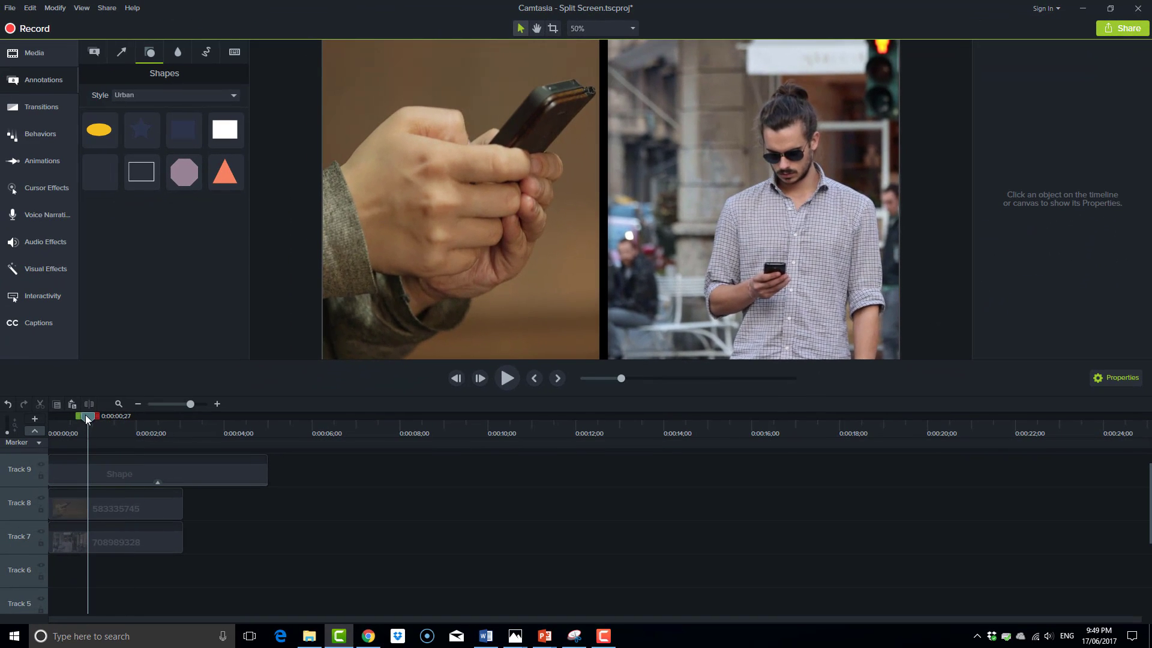
- Add clip 342466734 to Track 8 and 342276663 to Track 7 after the first pair
mouse_move(87, 419)
left_mouse_down()
mouse_move(60, 423)
mouse_move(150, 433)
mouse_move(84, 417)
left_mouse_up()
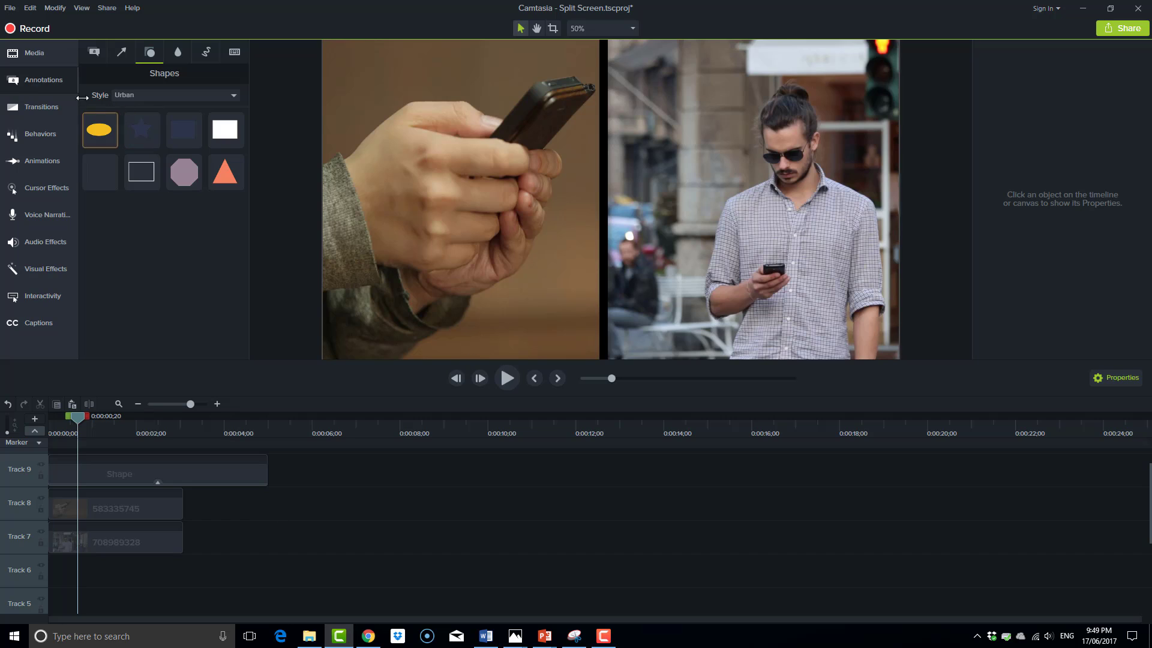
left_click(51, 51)
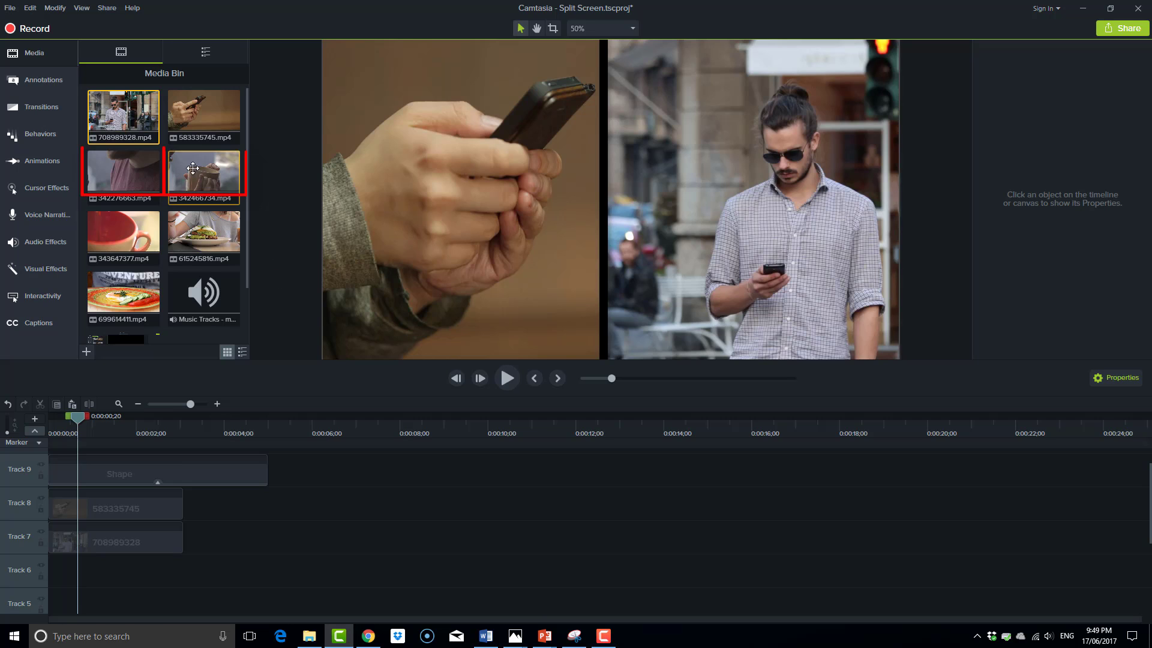
left_click_drag(207, 159, 187, 500)
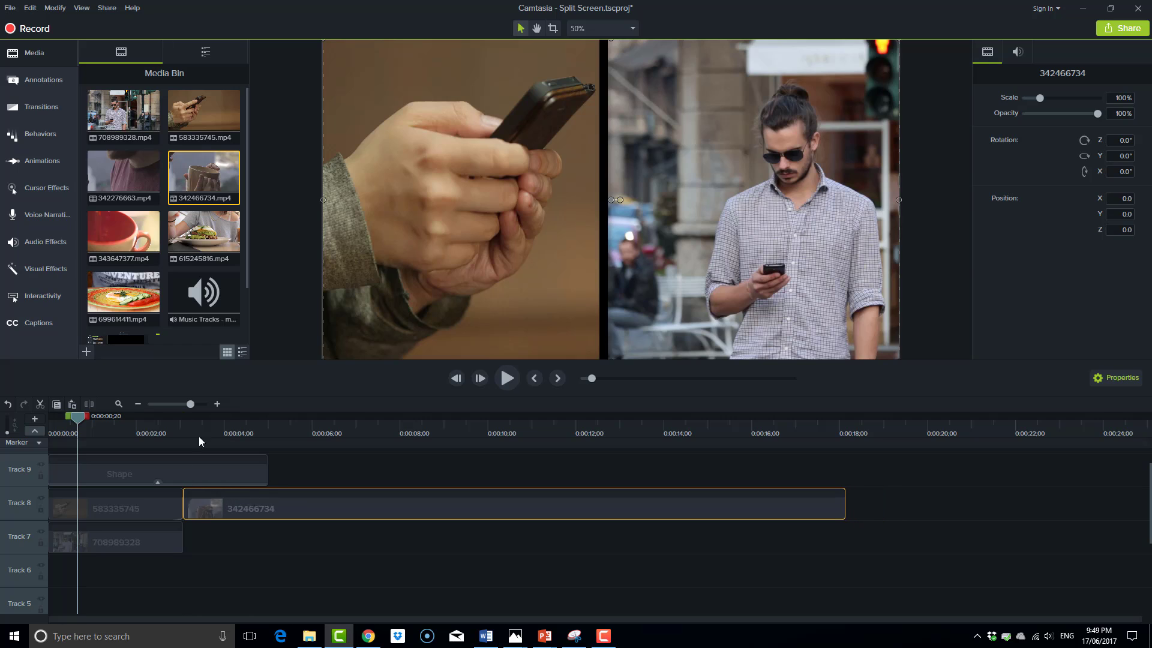
left_click_drag(142, 177, 183, 544)
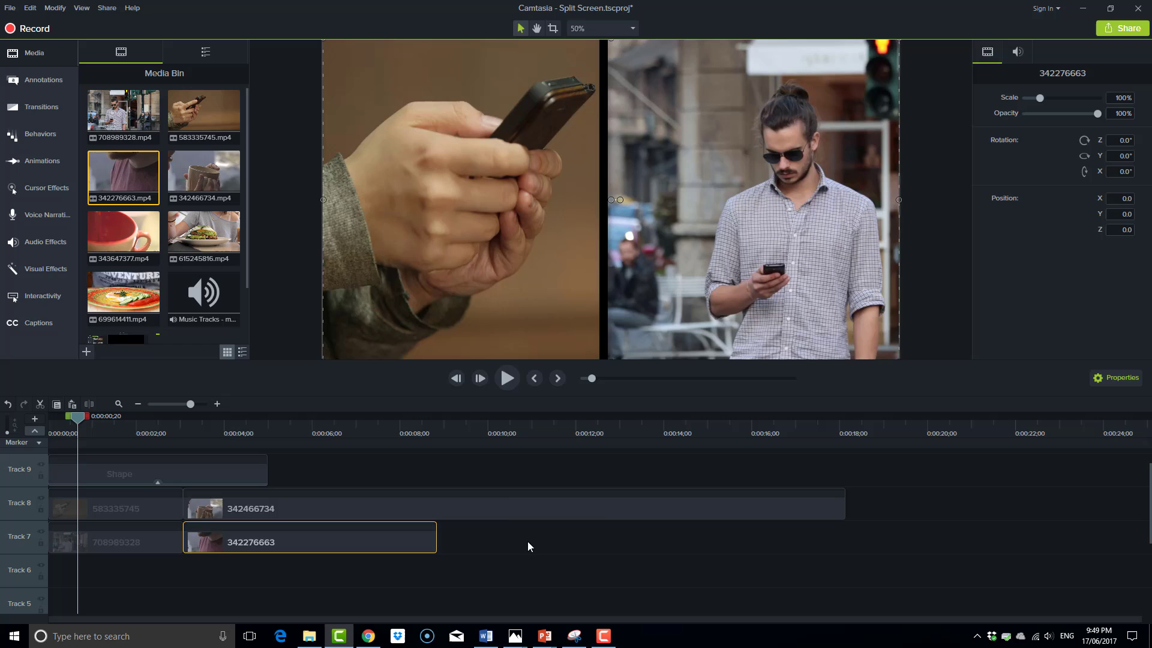
- Trim the two new cup clips together to the same shorter length
left_click(489, 511)
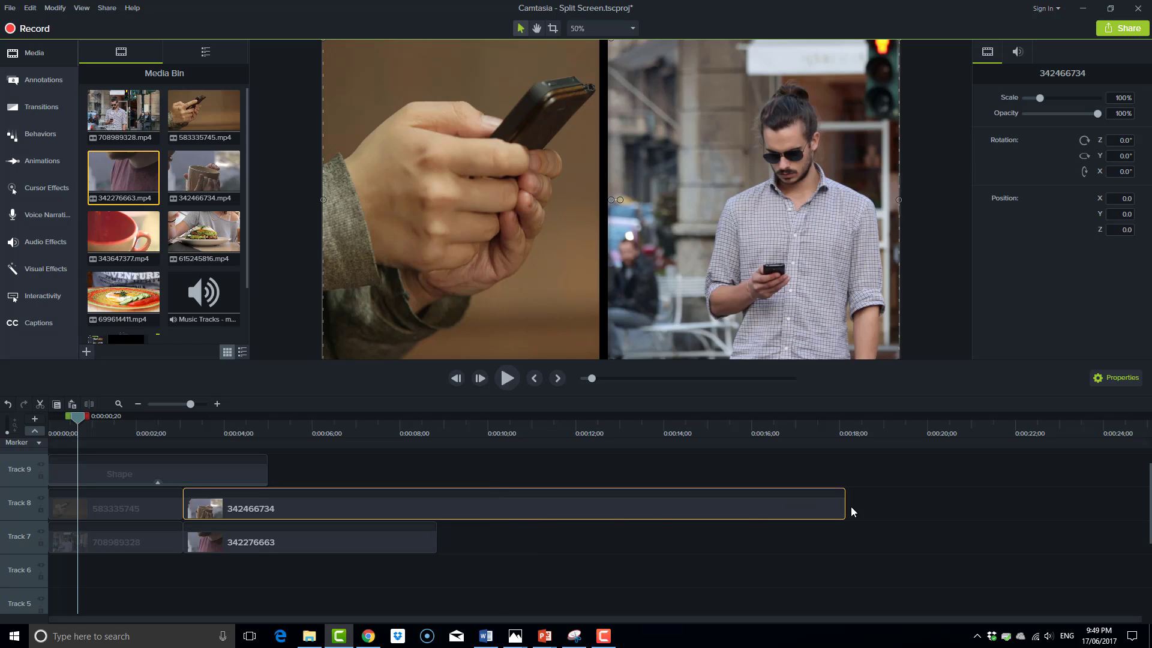
left_click_drag(845, 506, 436, 508)
left_click_drag(366, 570, 381, 511)
left_click_drag(437, 540, 299, 512)
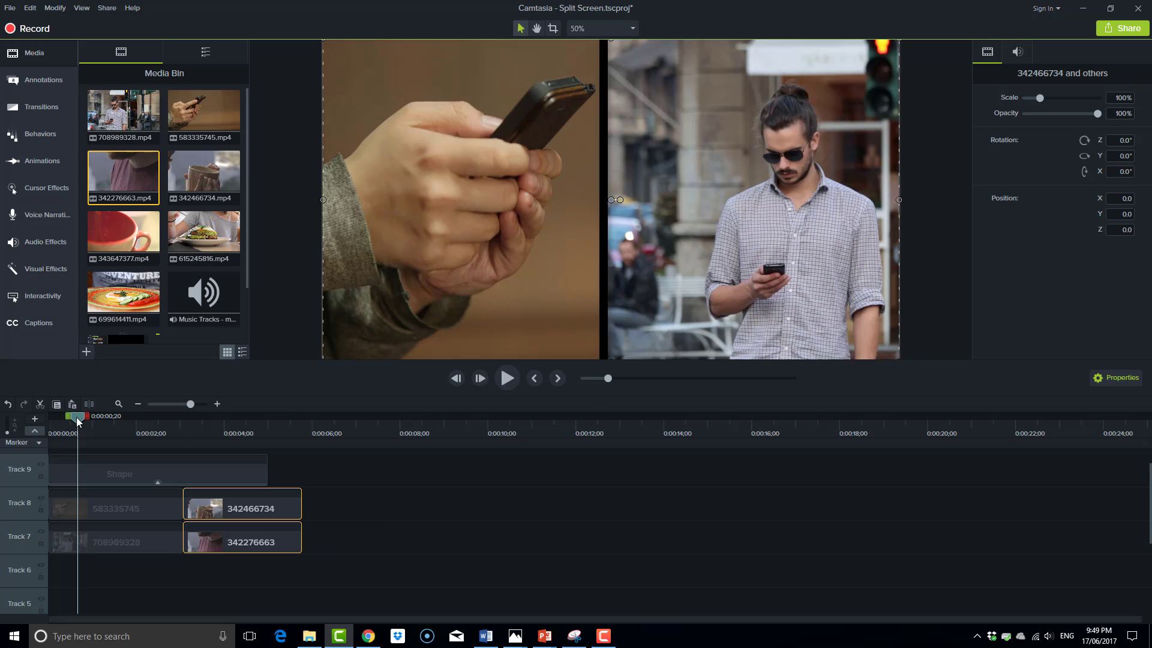
left_click_drag(77, 421, 230, 427)
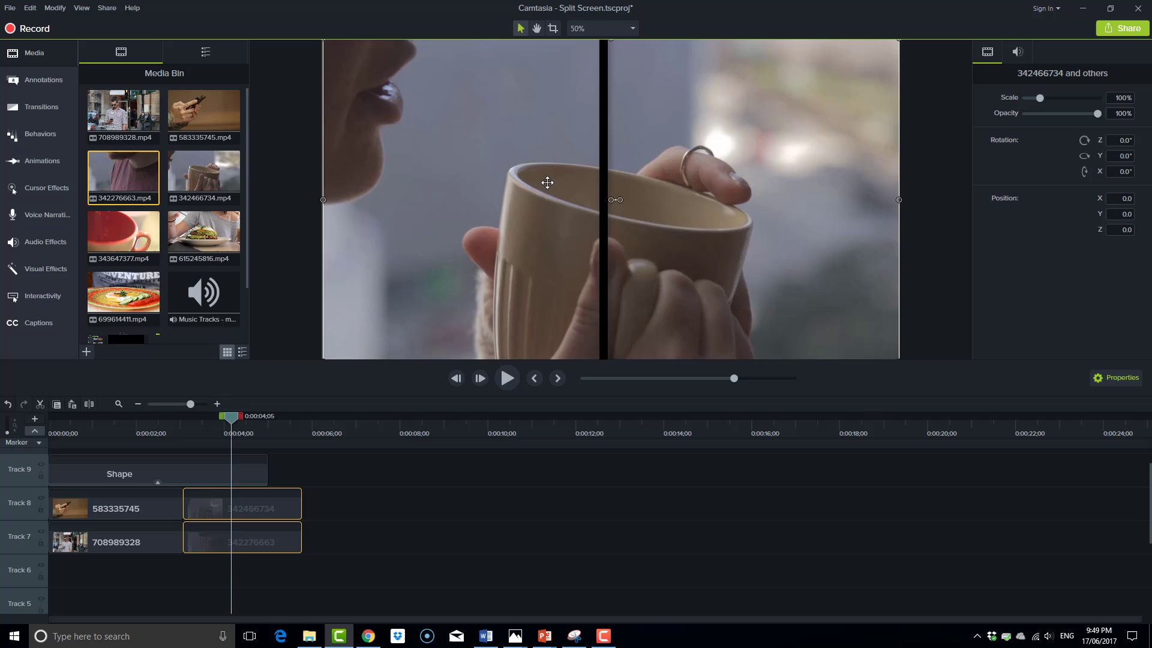
- Crop the right side off cup clip 342466734 and reposition clip 342276663 beside it
left_click(283, 508)
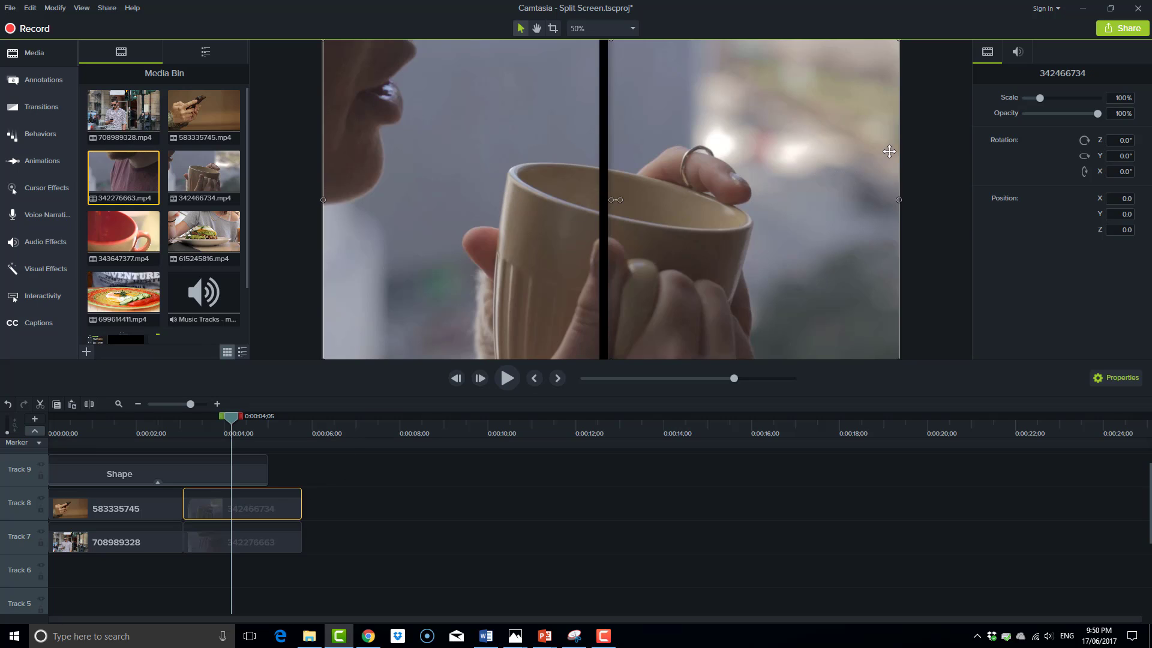
left_click(552, 28)
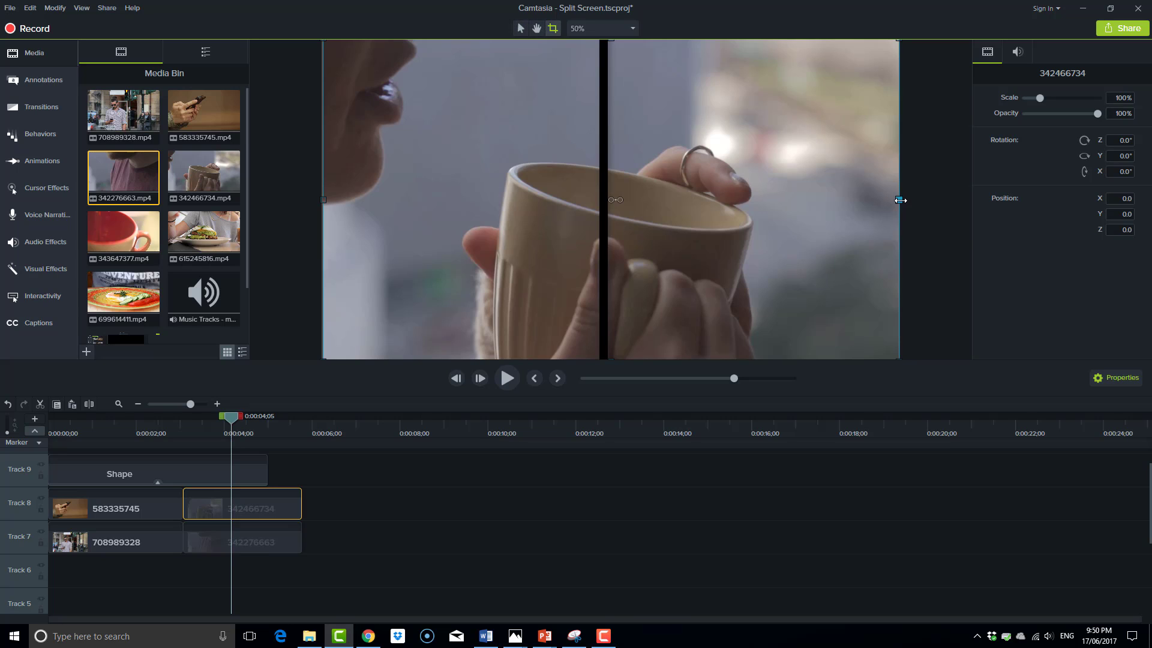
left_click_drag(900, 200, 787, 200)
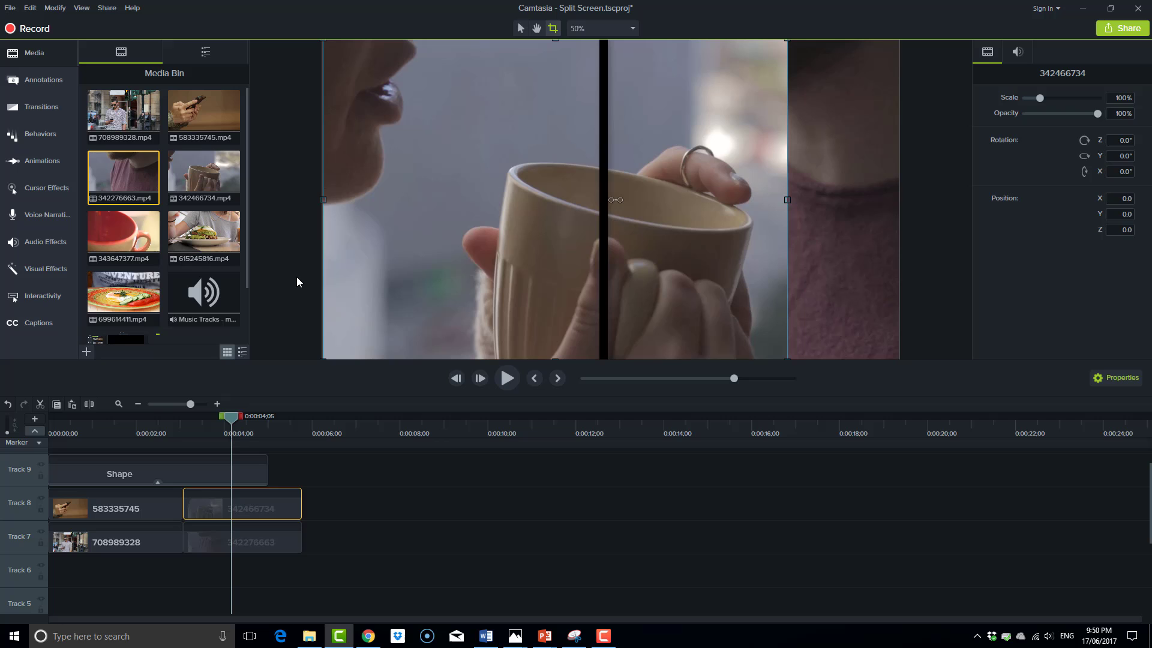
left_click(520, 28)
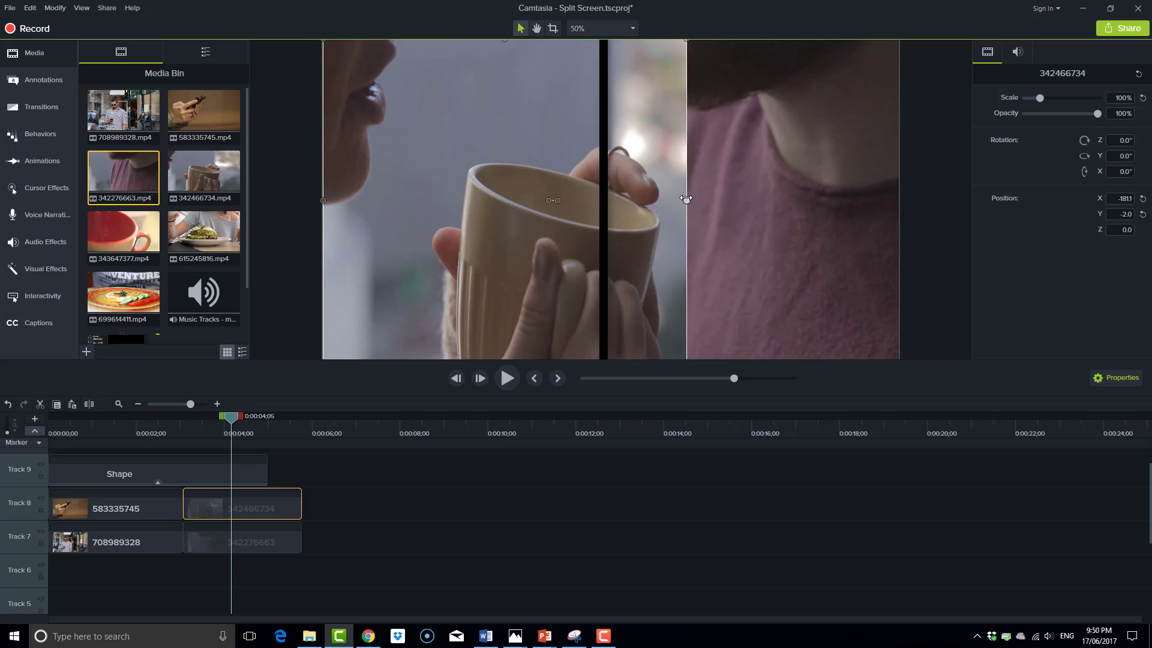
left_click(645, 115)
left_click_drag(645, 116, 572, 216)
left_click(234, 419)
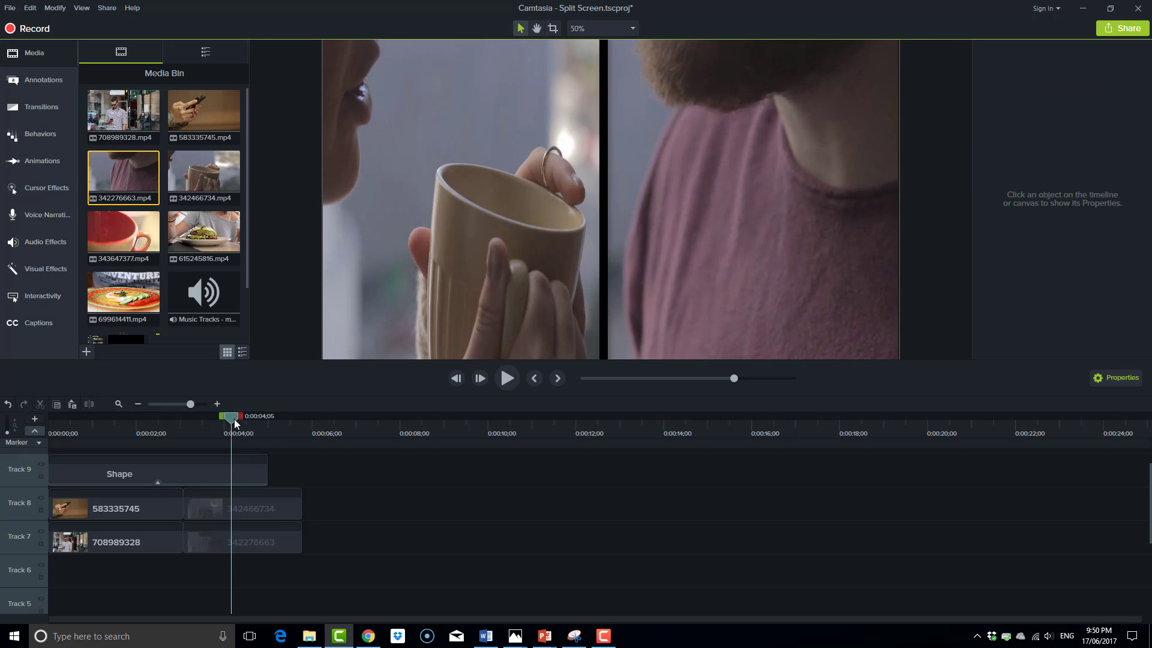
- Add clips 615245816 and 699614411 to Tracks 8 and 7, extending the divider across them
left_click(273, 418)
left_click_drag(247, 270, 360, 522)
left_click(303, 418)
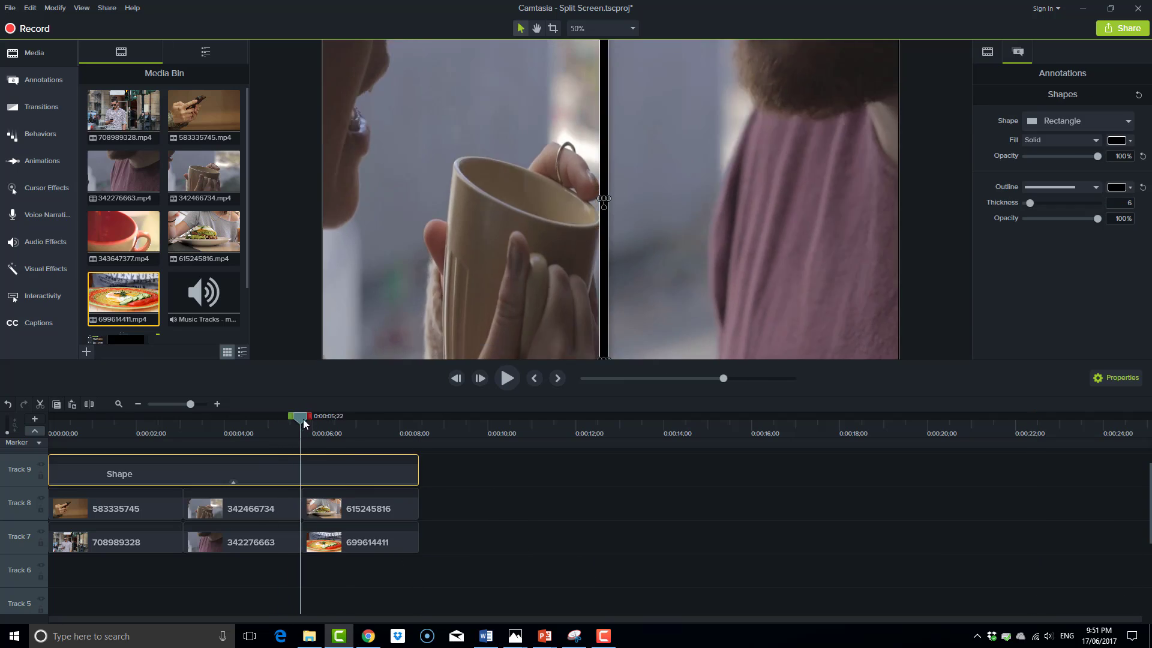
left_click(549, 510)
key("Home")
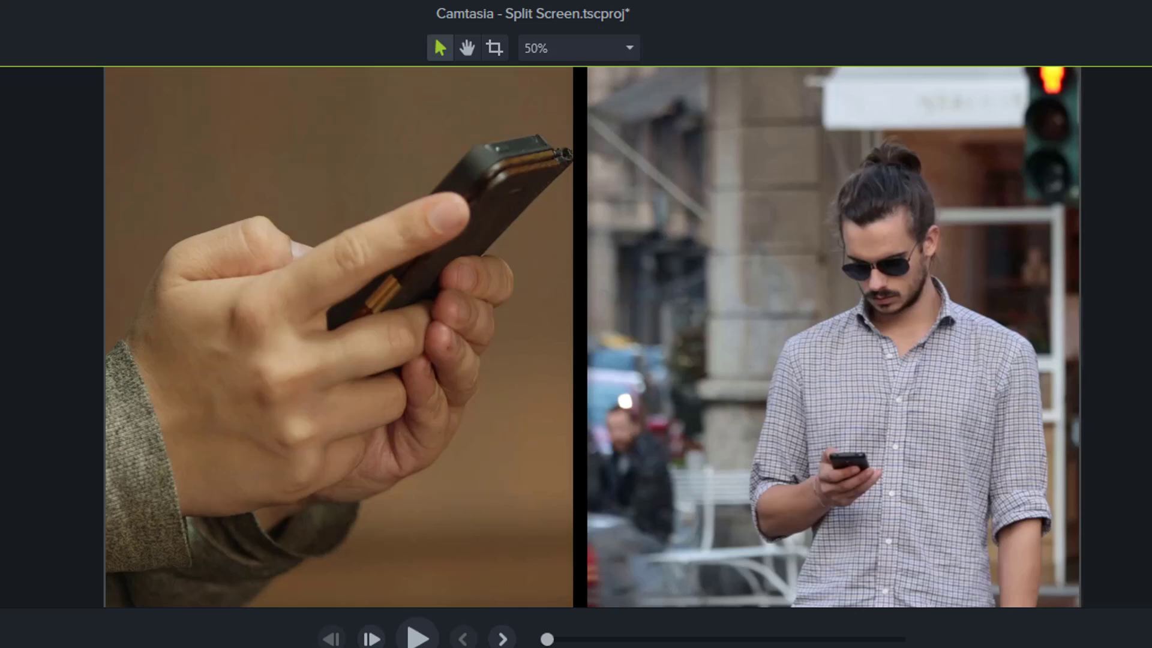
- Play back the split-screen preview from the start with the spacebar
key("space")
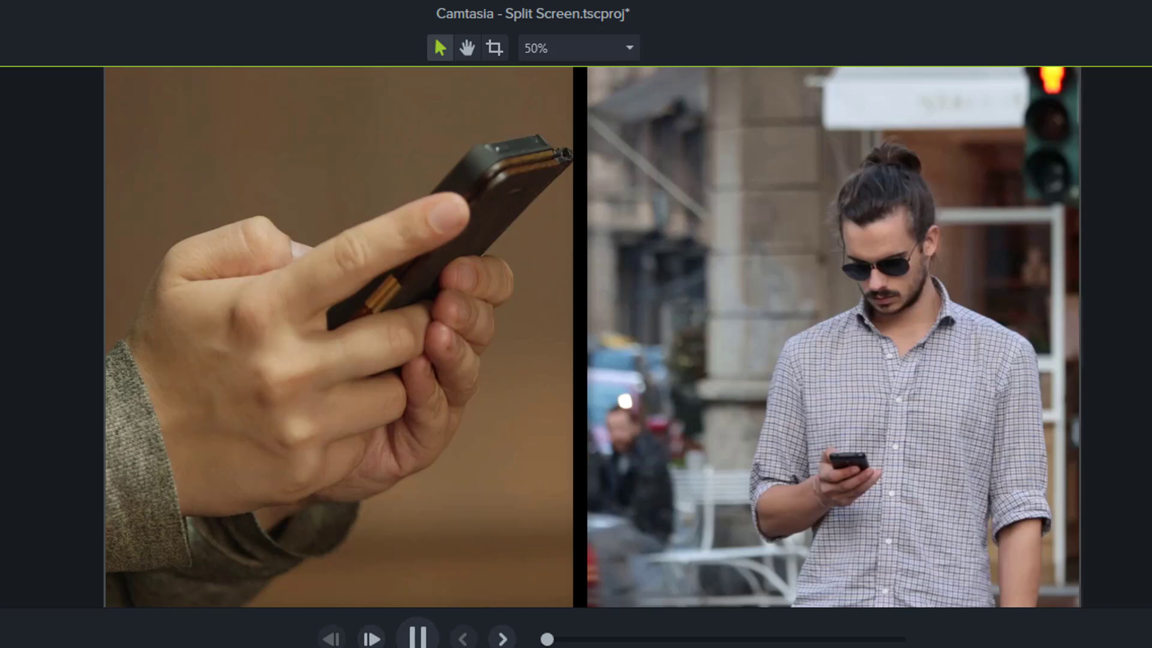